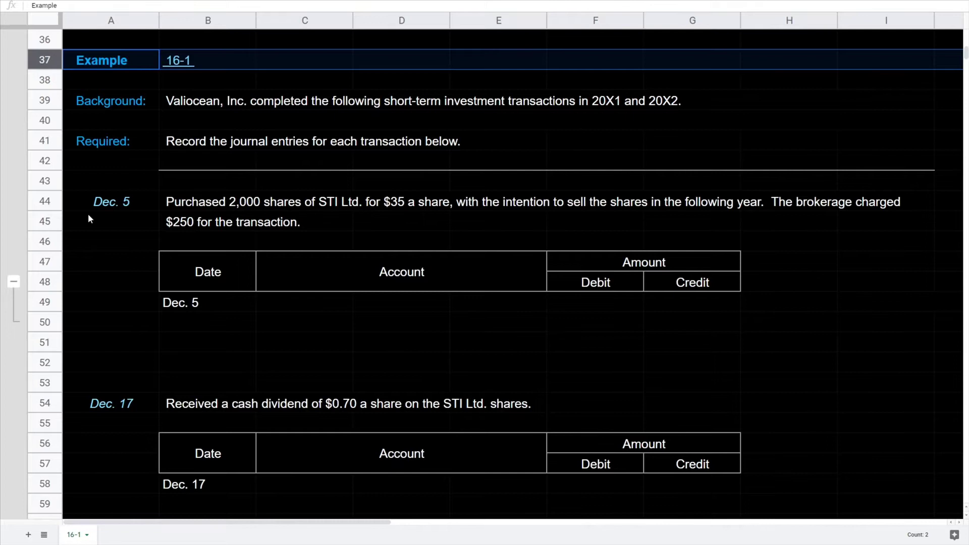
Step: Review the Dec. 5 purchase: 2,000 shares at $35 plus a $250 brokerage fee
{"action": "left_click", "coordinate": [50, 101]}
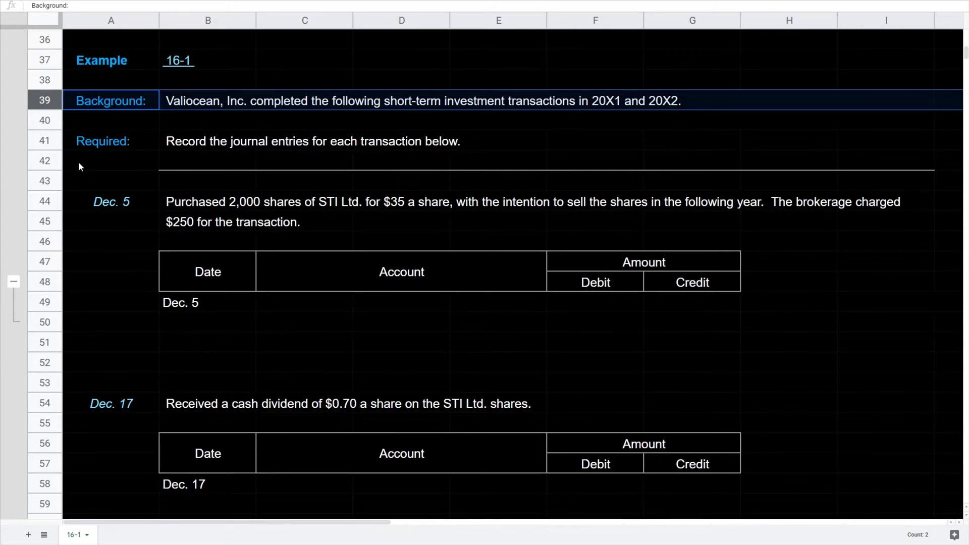
{"action": "left_click", "coordinate": [49, 140]}
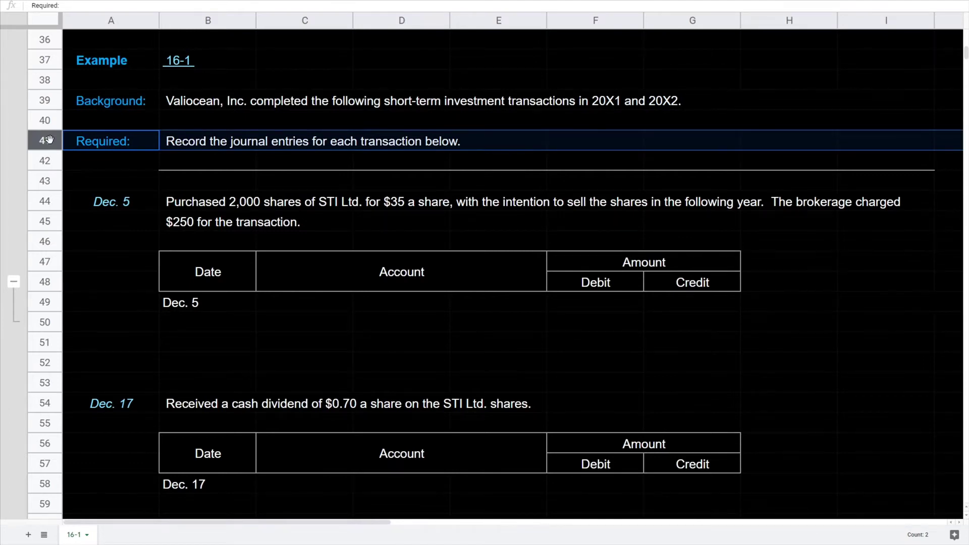
{"action": "left_click", "coordinate": [49, 201]}
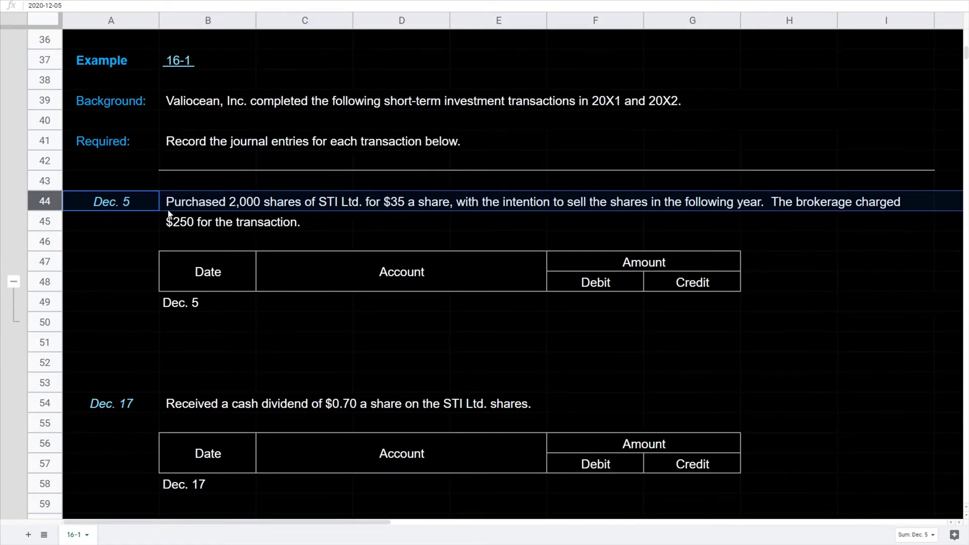
{"action": "left_click_drag", "start_coordinate": [178, 225], "coordinate": [292, 228]}
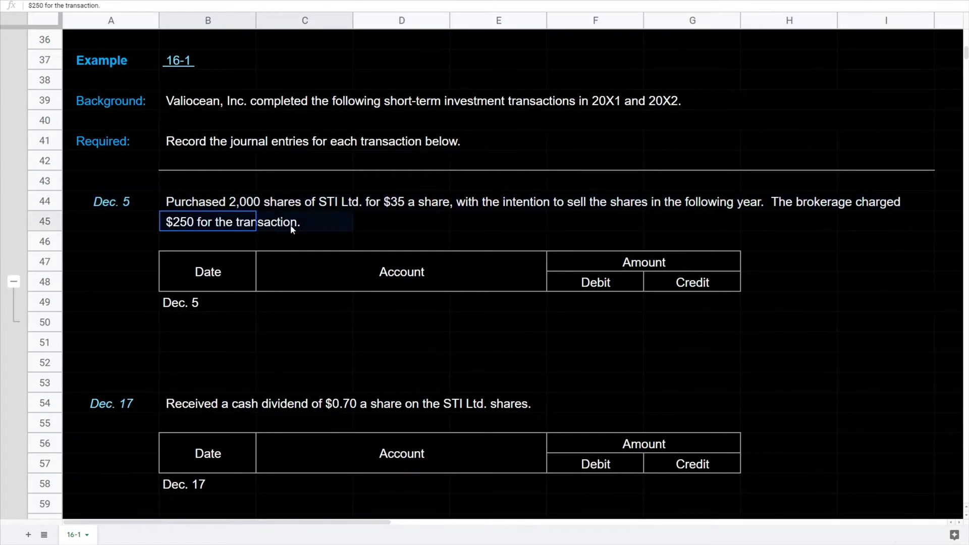
{"action": "left_click", "coordinate": [402, 230]}
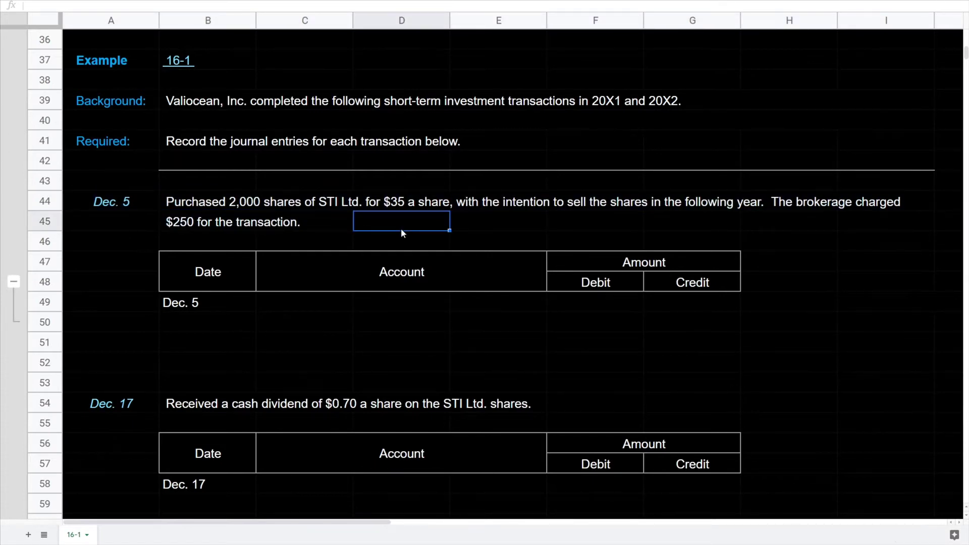
{"action": "key", "text": "Up"}
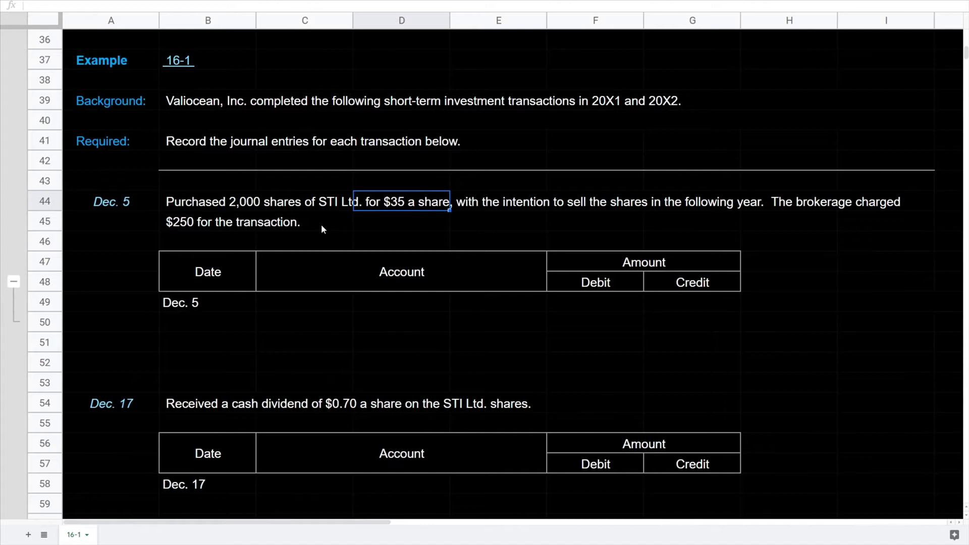
{"action": "left_click", "coordinate": [215, 205]}
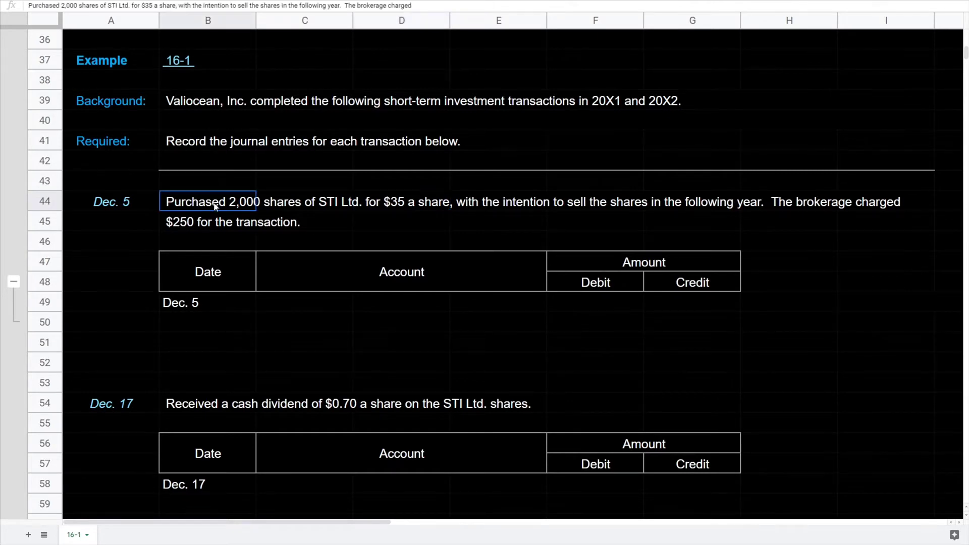
{"action": "left_click_drag", "start_coordinate": [215, 205], "coordinate": [710, 205]}
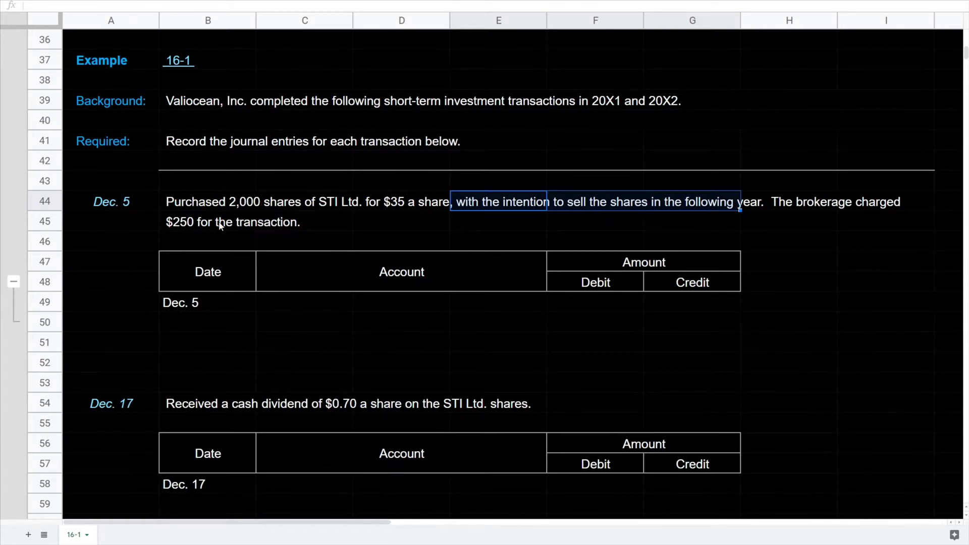
Step: Debit Short-term Investments (2,000 x $35) with =2000*35 and Brokerage fees 250
{"action": "left_click", "coordinate": [286, 305]}
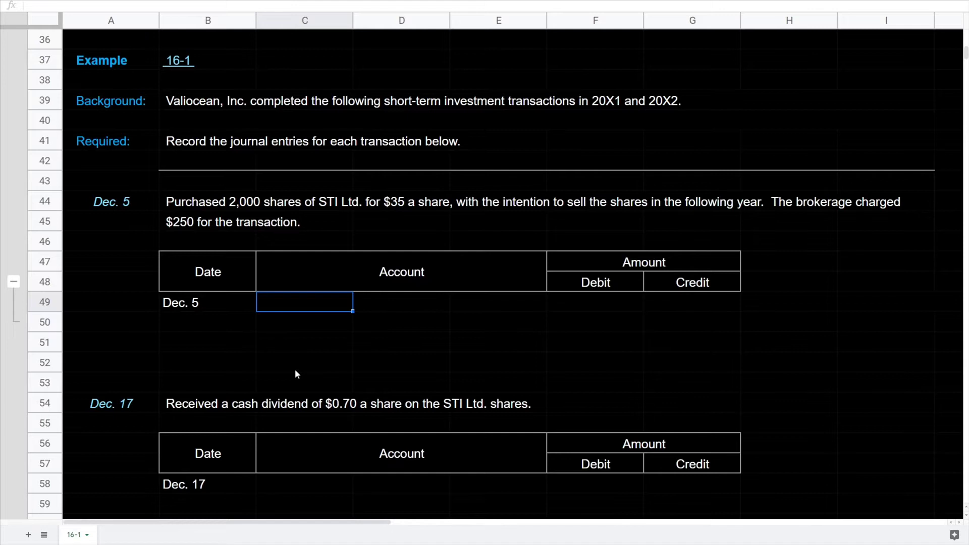
{"action": "type", "text": "Short-term Investm"}
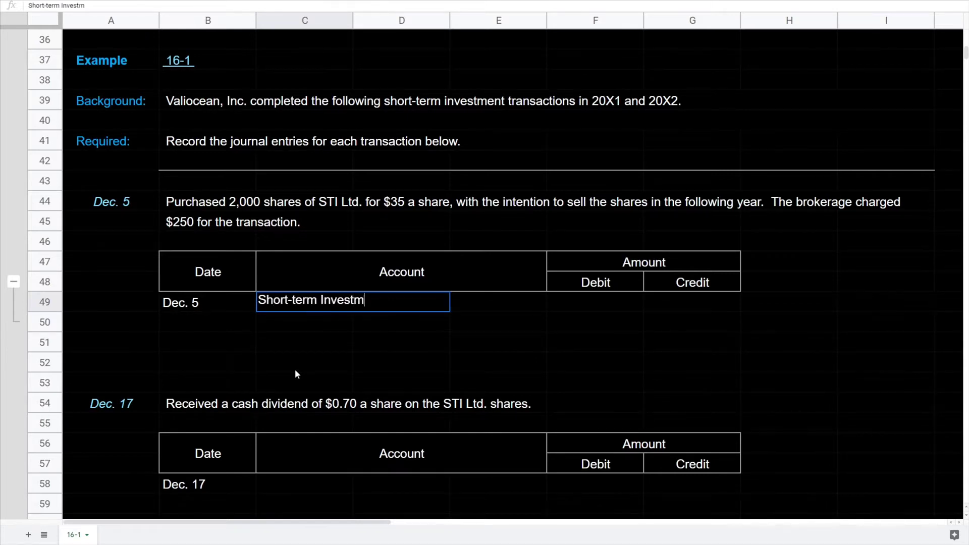
{"action": "type", "text": "ents (2,000 x "}
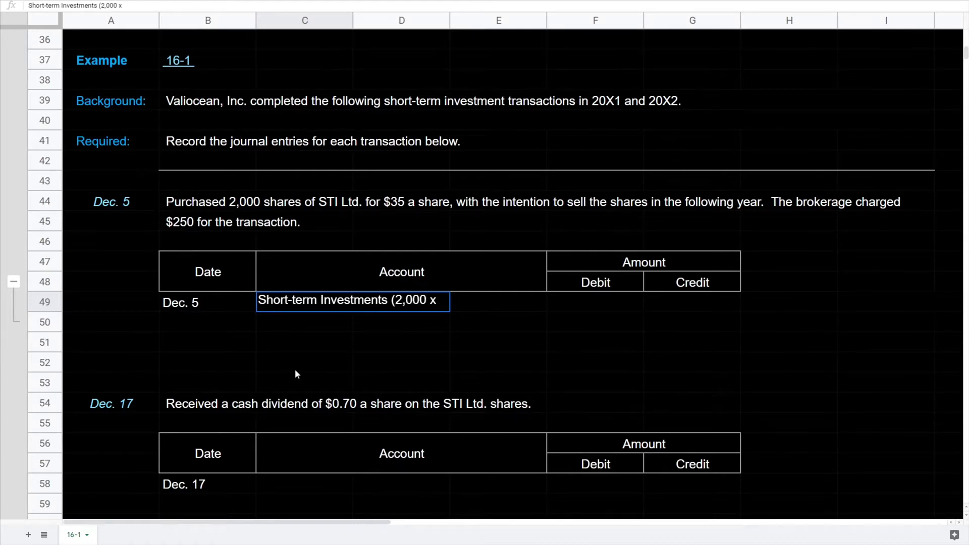
{"action": "type", "text": "$35"}
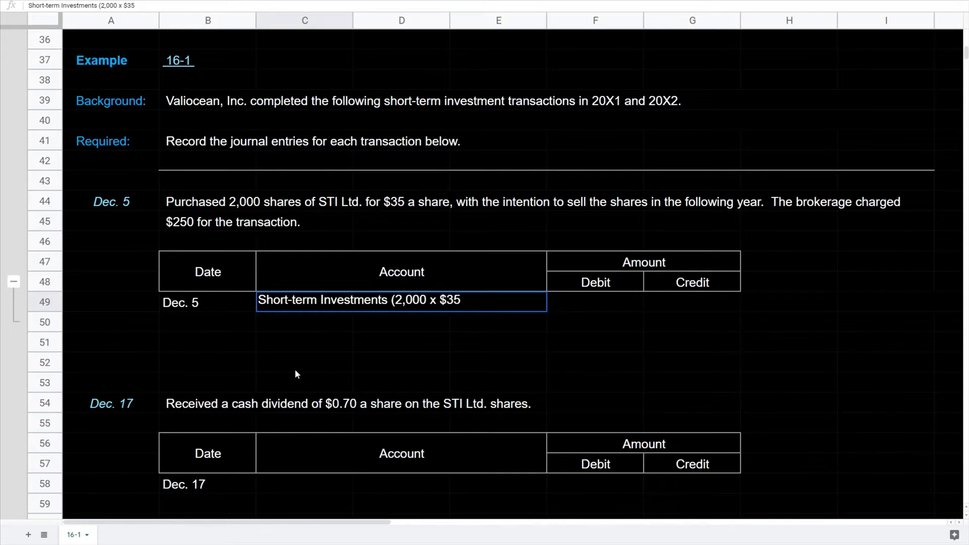
{"action": "type", "text": ")"}
{"action": "key", "text": "Tab"}
{"action": "type", "text": "=200"}
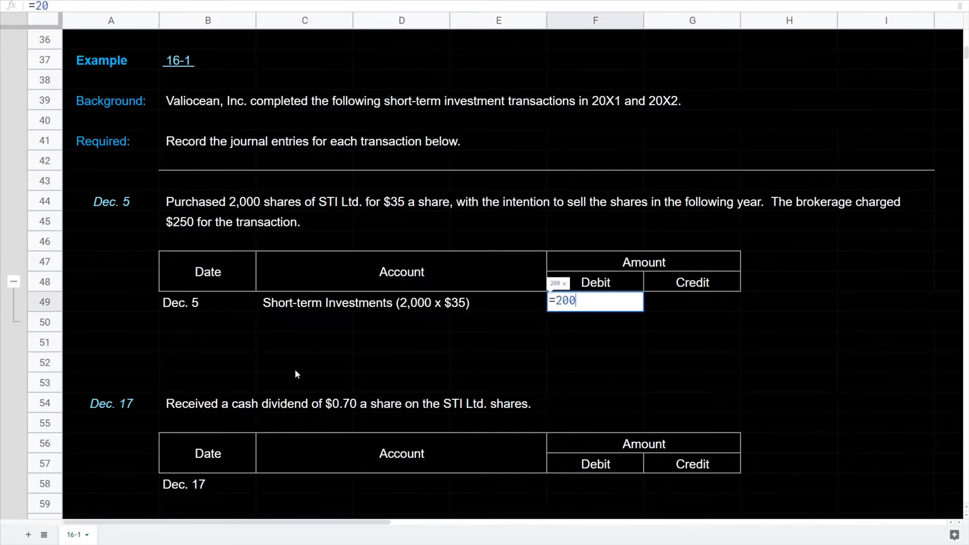
{"action": "type", "text": "0*35"}
{"action": "key", "text": "Return"}
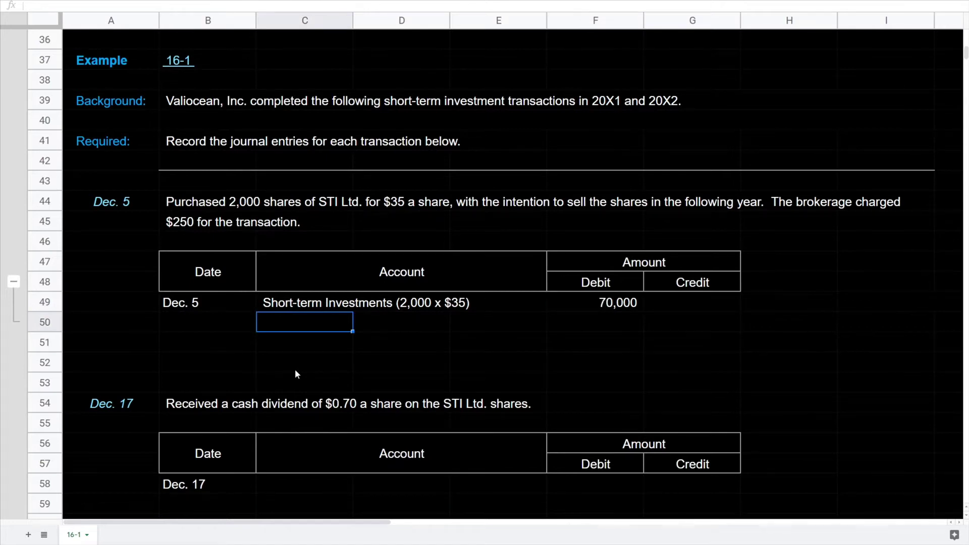
{"action": "type", "text": "Brokerage fees"}
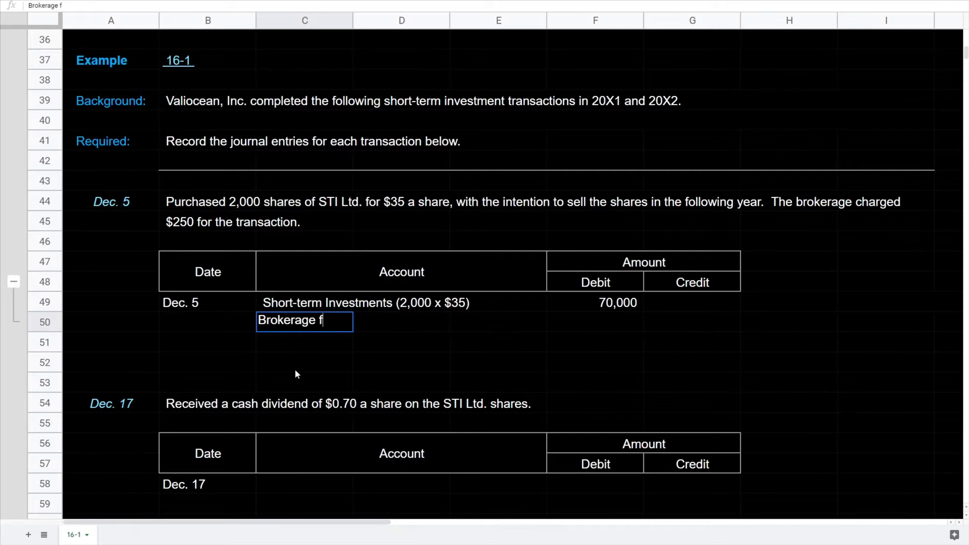
{"action": "key", "text": "Tab"}
{"action": "key", "text": "Tab"}
{"action": "key", "text": "Tab"}
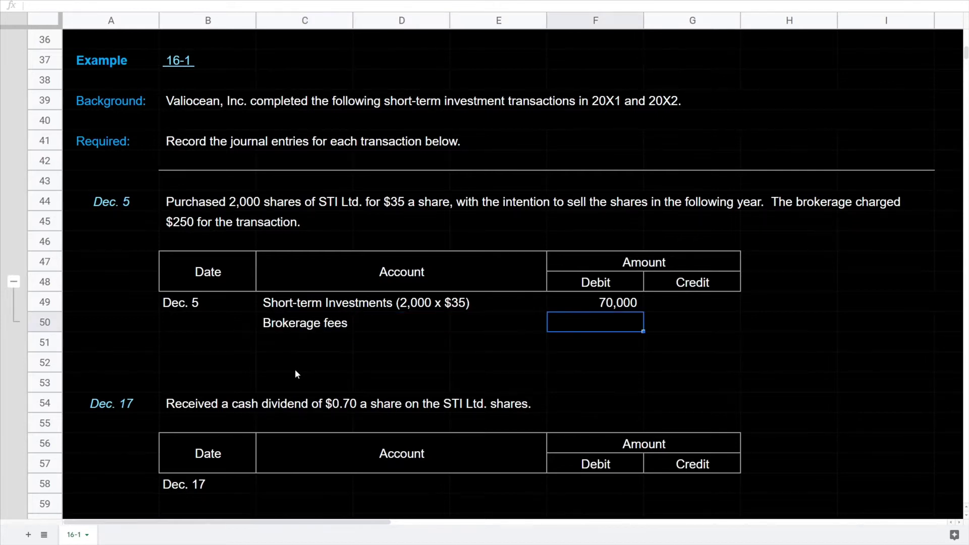
{"action": "type", "text": "250"}
{"action": "key", "text": "Return"}
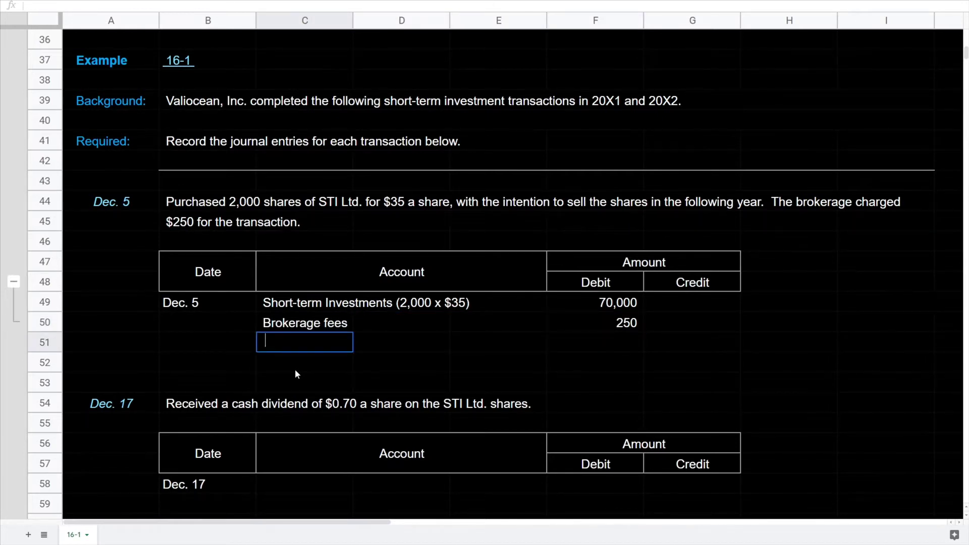
Step: Credit Cash 70,250 using the formula =F49+F50
{"action": "type", "text": "Cash"}
{"action": "key", "text": "Tab"}
{"action": "key", "text": "Tab"}
{"action": "scroll", "coordinate": [598, 241], "scroll_direction": "down", "scroll_amount": 2}
{"action": "type", "text": "="}
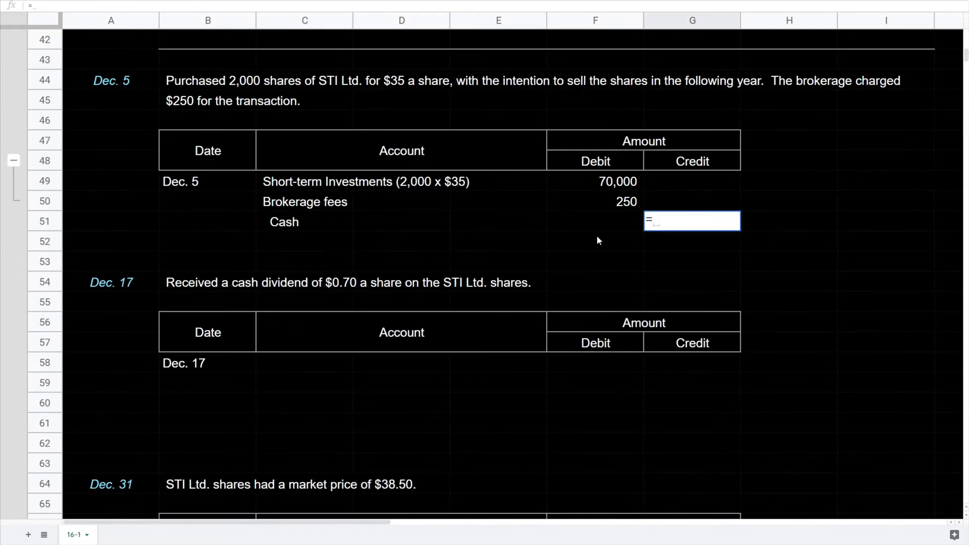
{"action": "key", "text": "Left"}
{"action": "key", "text": "Up"}
{"action": "key", "text": "Up"}
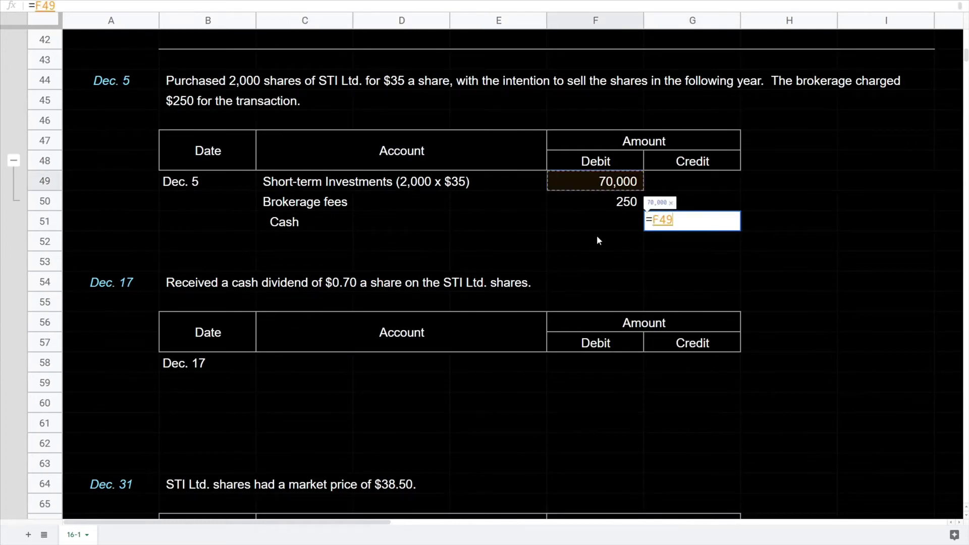
{"action": "type", "text": "+"}
{"action": "key", "text": "Left"}
{"action": "key", "text": "Up"}
{"action": "key", "text": "Return"}
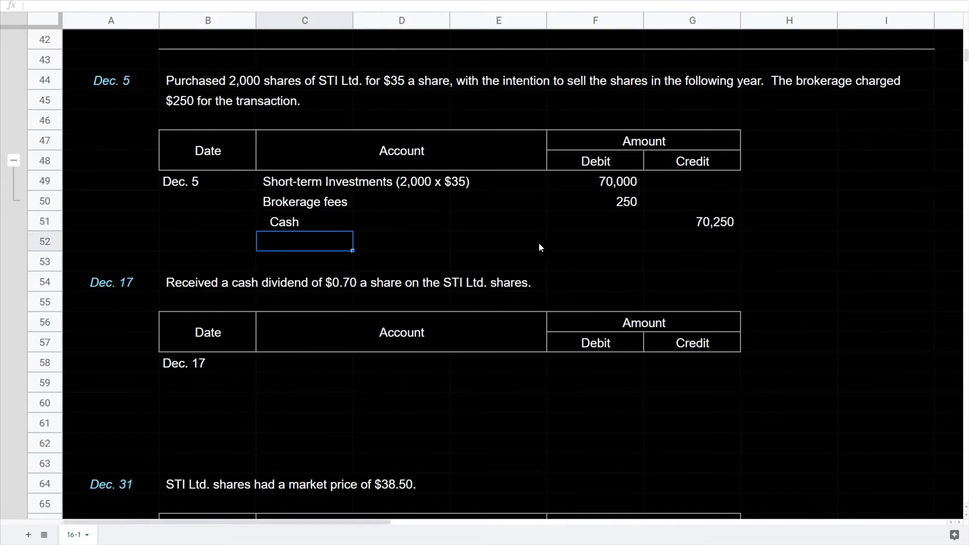
Step: Debit Cash (2,000 x $0.70) with =2000*.7, giving 1,400
{"action": "left_click", "coordinate": [45, 282]}
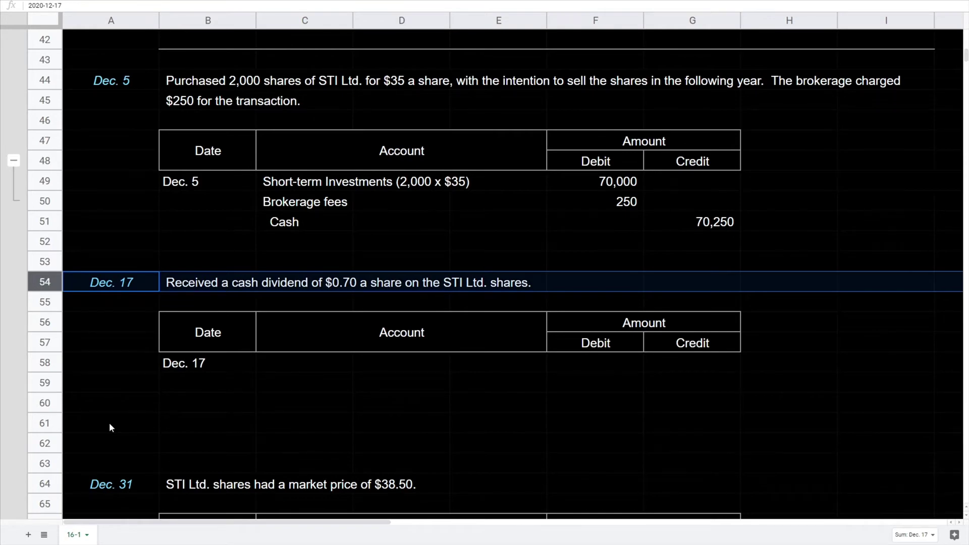
{"action": "left_click", "coordinate": [275, 362]}
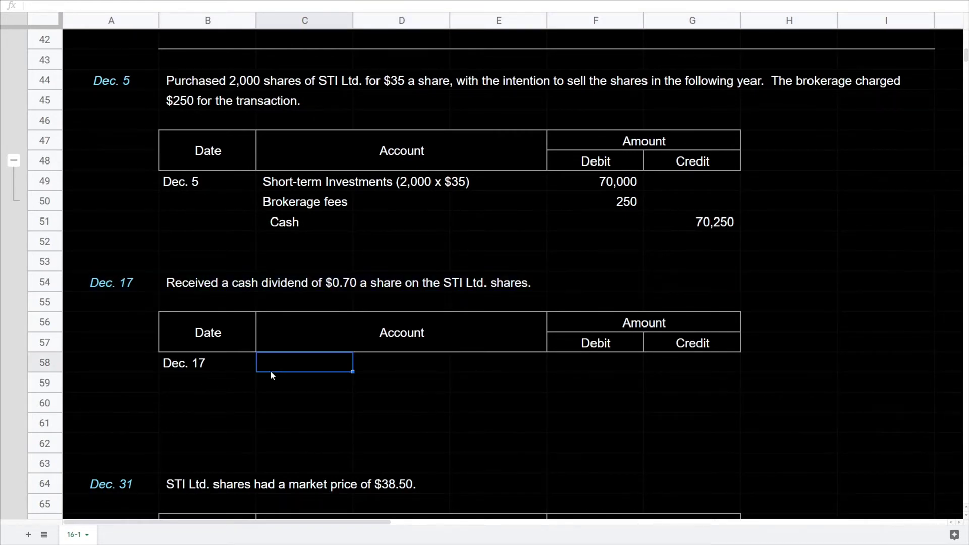
{"action": "type", "text": "Cash (2,000"}
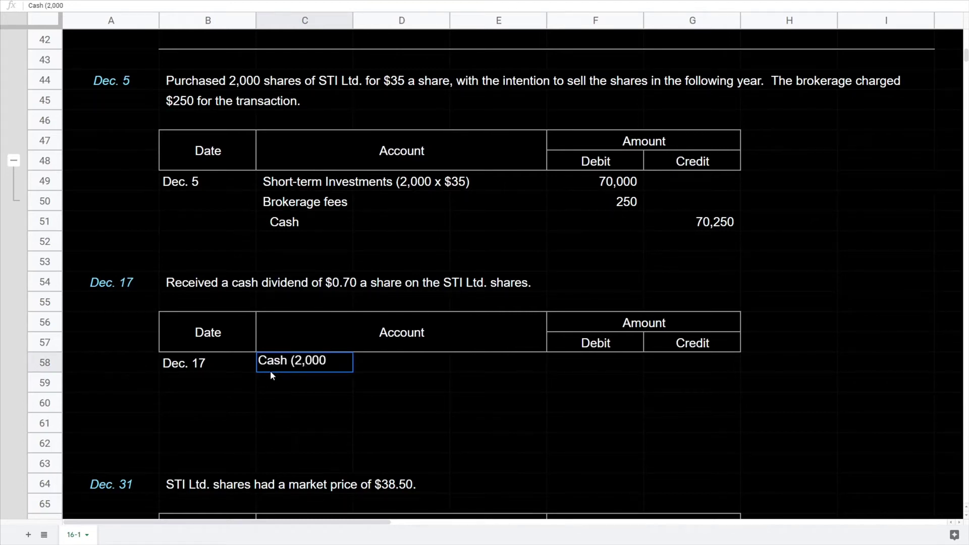
{"action": "type", "text": " x $0.70"}
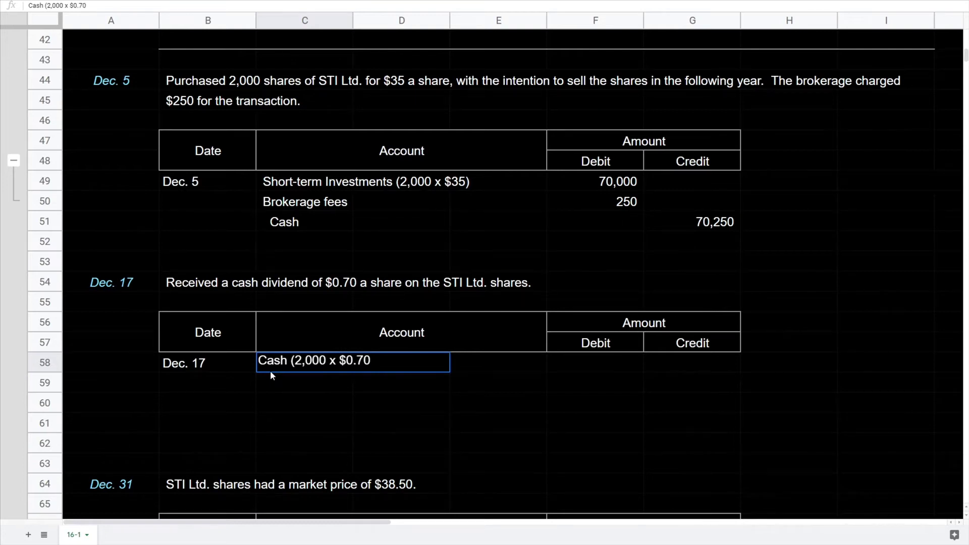
{"action": "type", "text": ")"}
{"action": "key", "text": "Tab"}
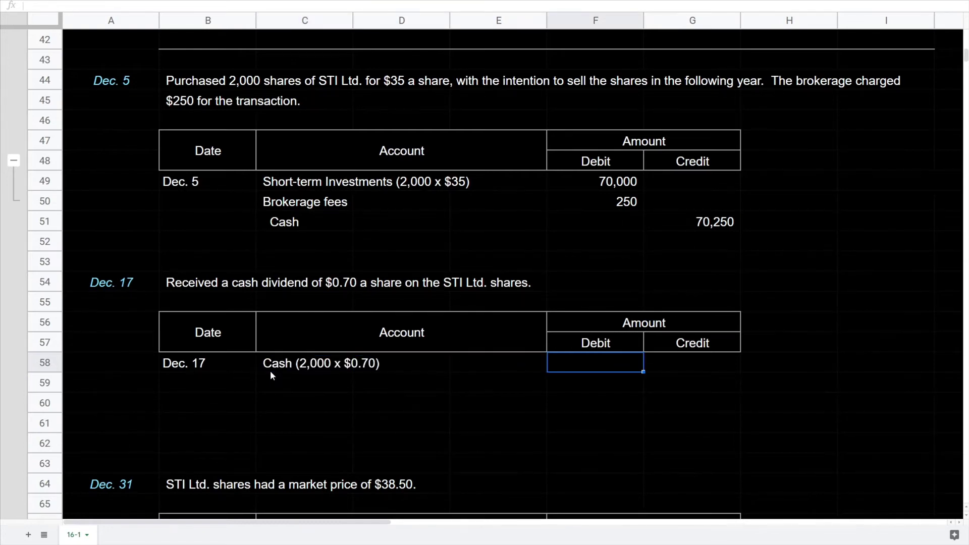
{"action": "type", "text": "=2000*."}
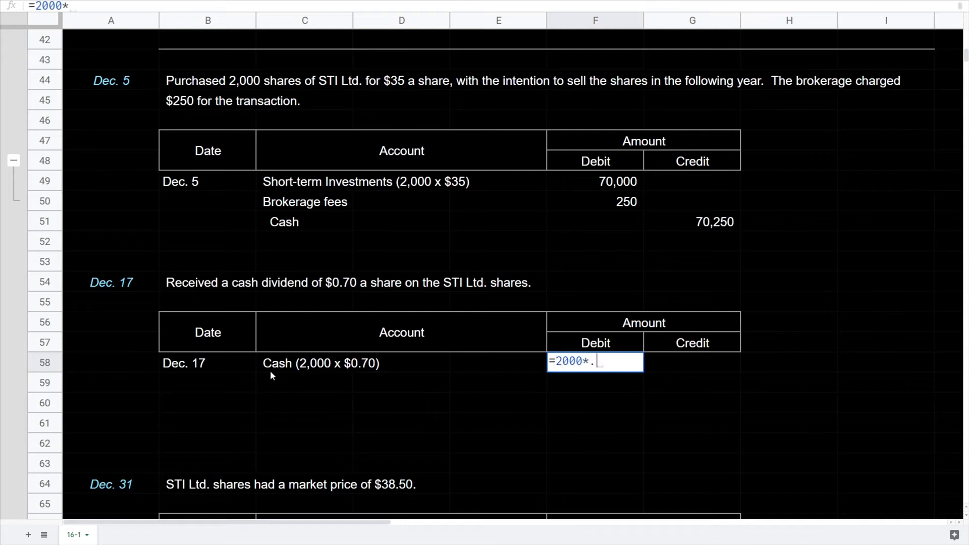
{"action": "type", "text": "7"}
{"action": "key", "text": "Return"}
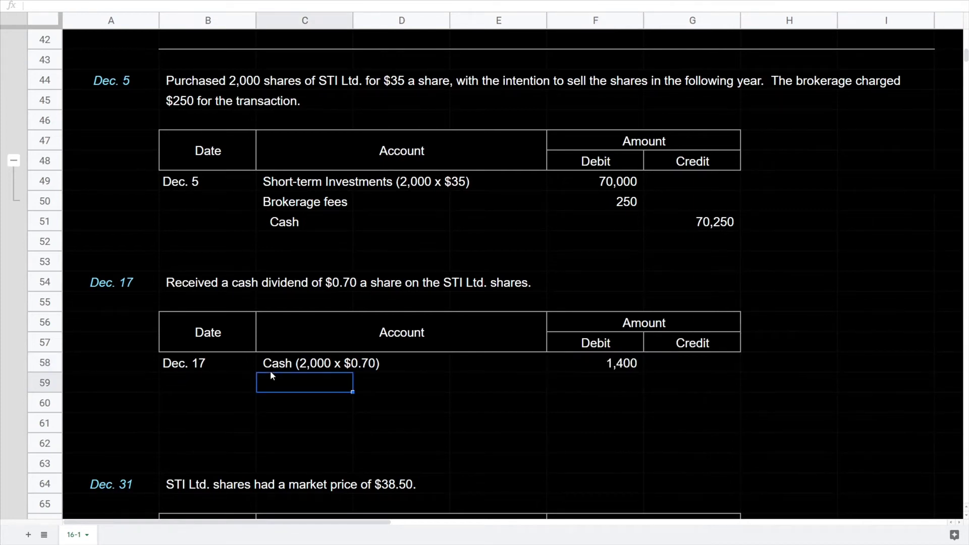
Step: Credit Dividend Revenue 1,400 by linking to the cash debit with =F58
{"action": "type", "text": "Dividend Revenue"}
{"action": "key", "text": "Tab"}
{"action": "key", "text": "Tab"}
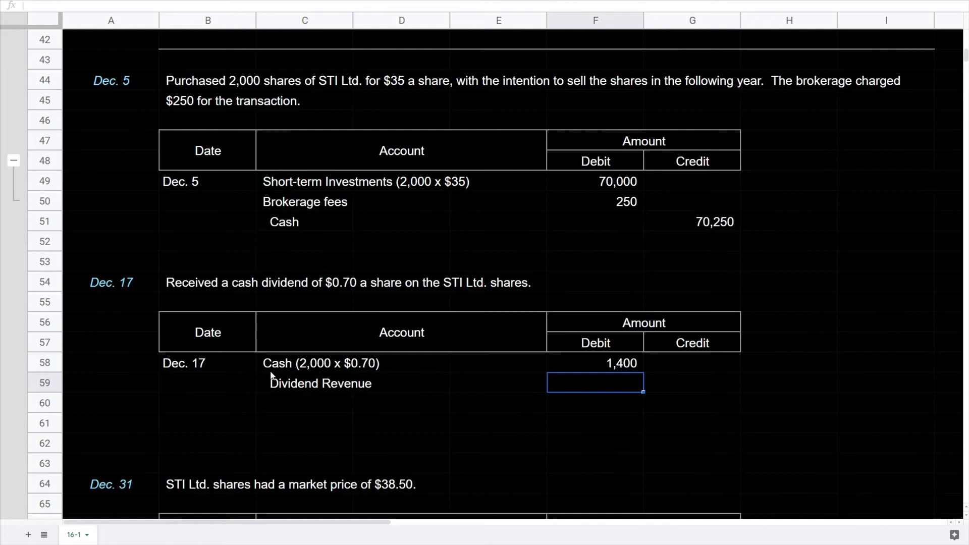
{"action": "key", "text": "Tab"}
{"action": "type", "text": "="}
{"action": "key", "text": "Up"}
{"action": "key", "text": "Left"}
{"action": "key", "text": "Return"}
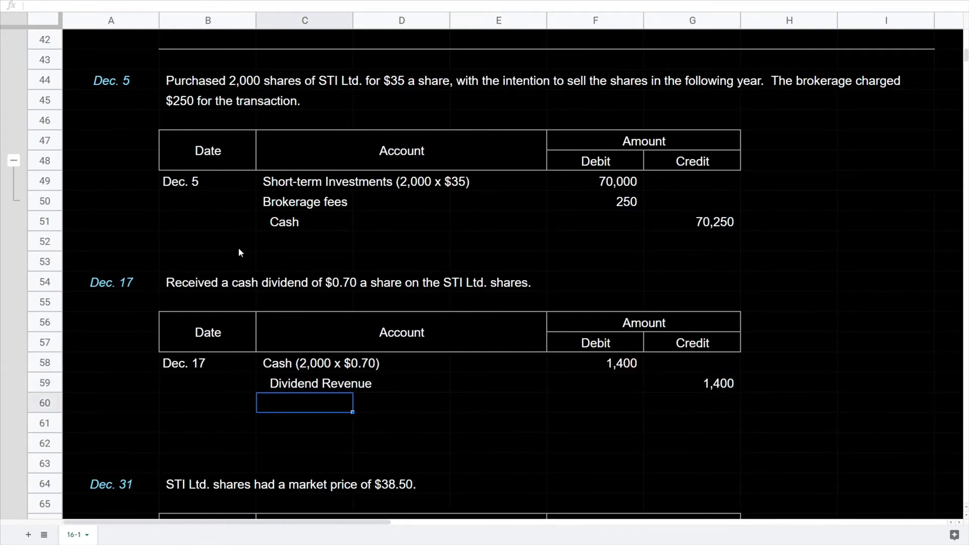
{"action": "scroll", "coordinate": [231, 226], "scroll_direction": "down", "scroll_amount": 4}
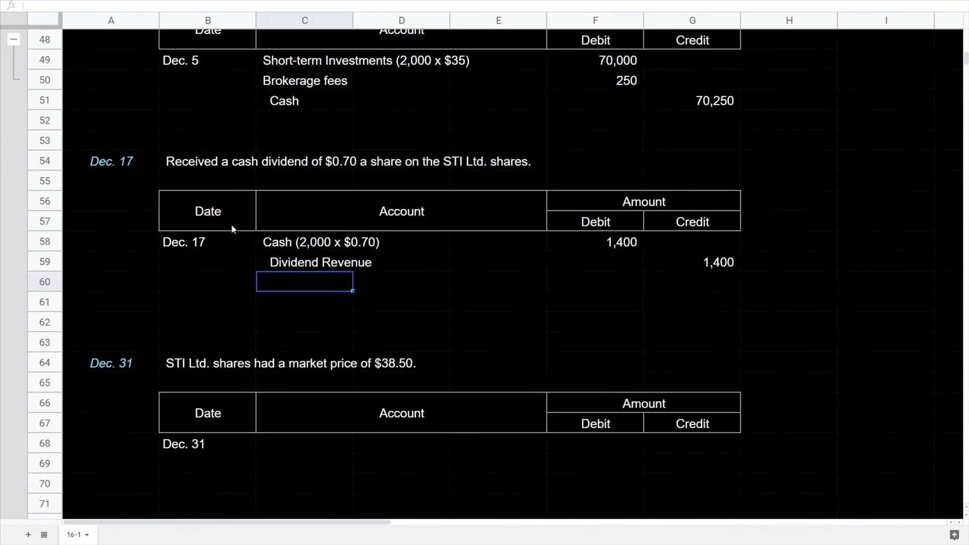
{"action": "scroll", "coordinate": [231, 229], "scroll_direction": "down", "scroll_amount": 2}
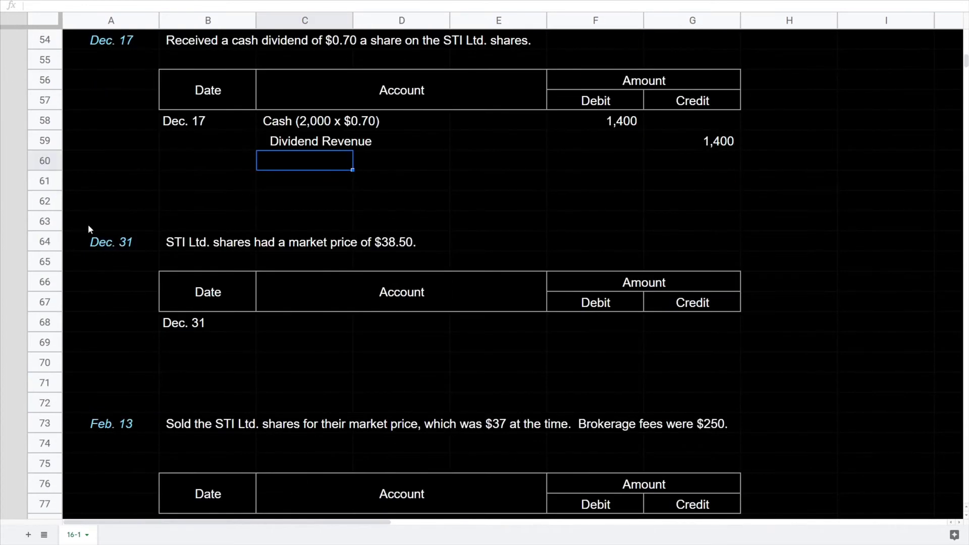
{"action": "left_click", "coordinate": [50, 241]}
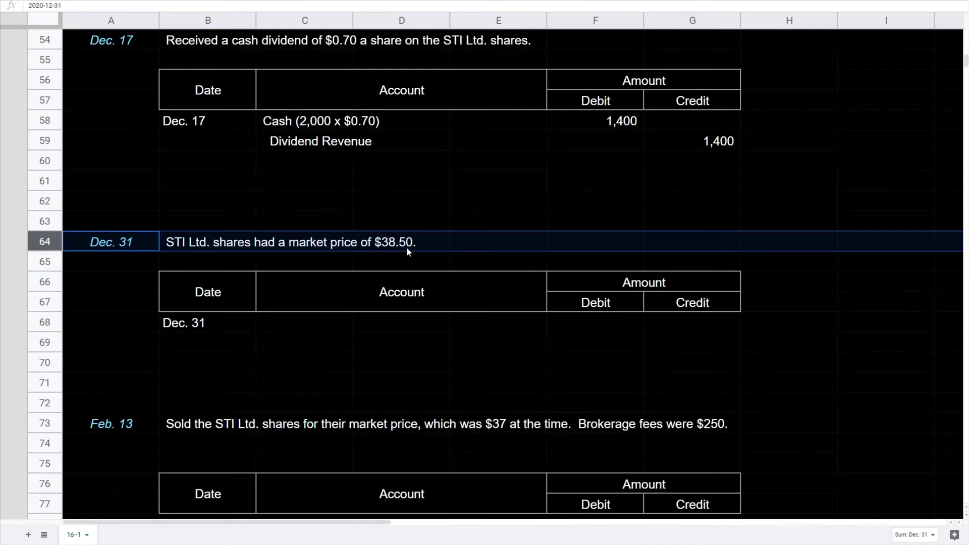
{"action": "scroll", "coordinate": [407, 247], "scroll_direction": "up", "scroll_amount": 3}
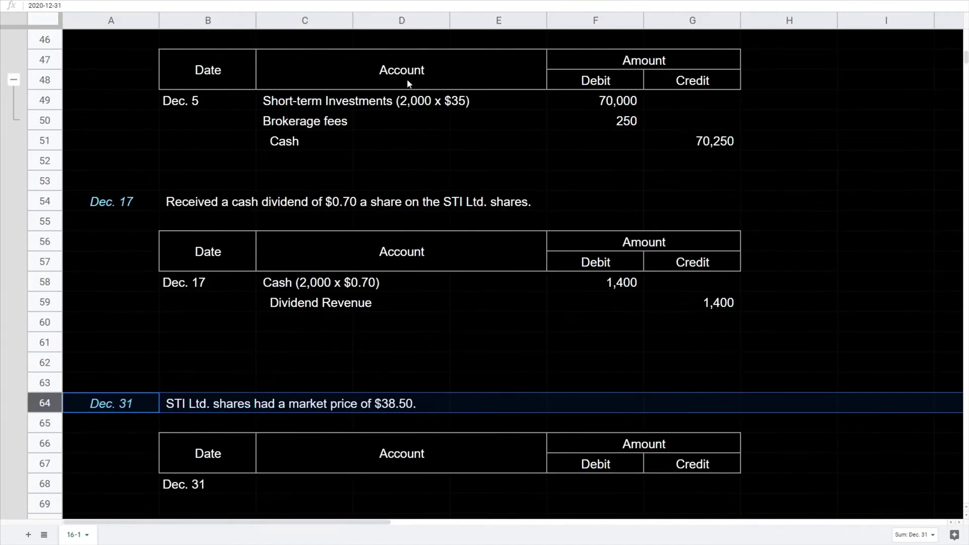
{"action": "left_click", "coordinate": [452, 101]}
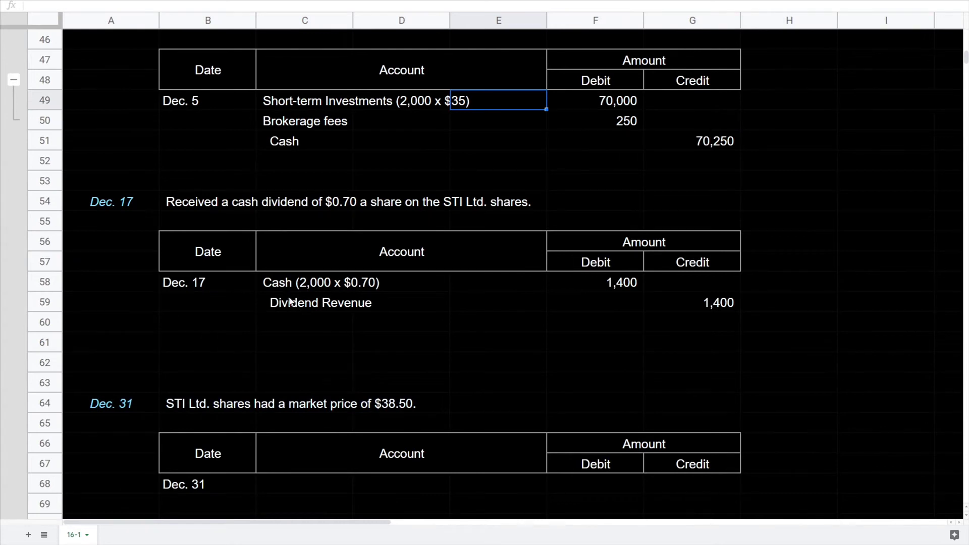
{"action": "scroll", "coordinate": [290, 301], "scroll_direction": "down", "scroll_amount": 4}
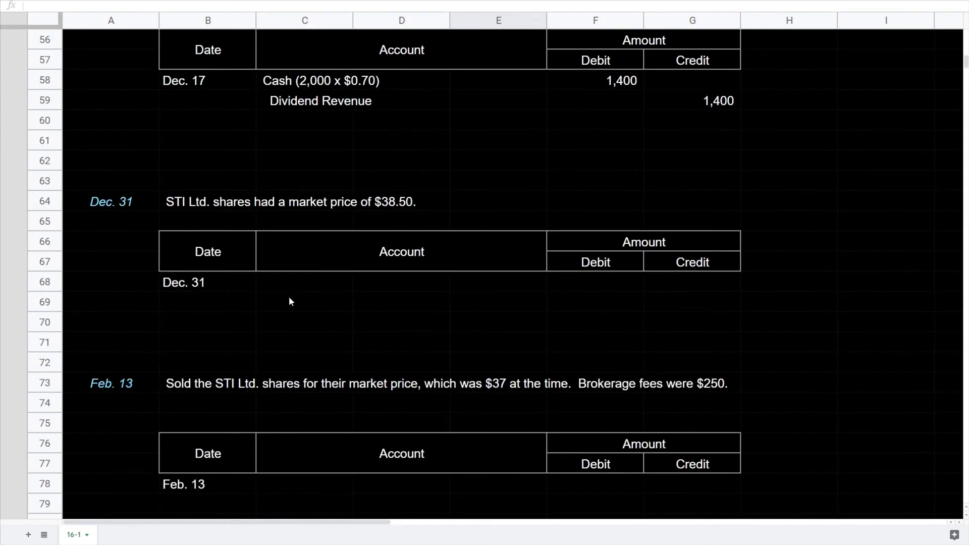
{"action": "left_click", "coordinate": [298, 286]}
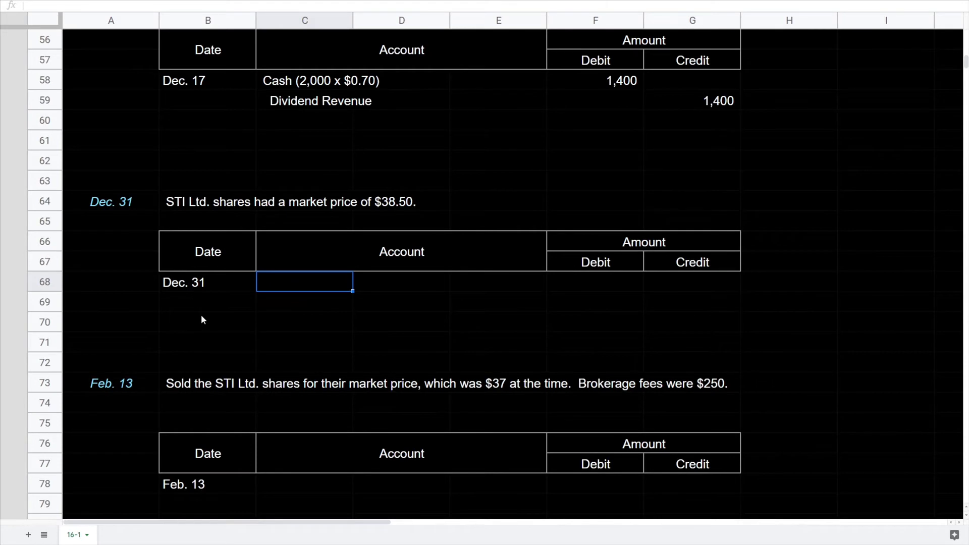
{"action": "scroll", "coordinate": [202, 320], "scroll_direction": "down", "scroll_amount": 1}
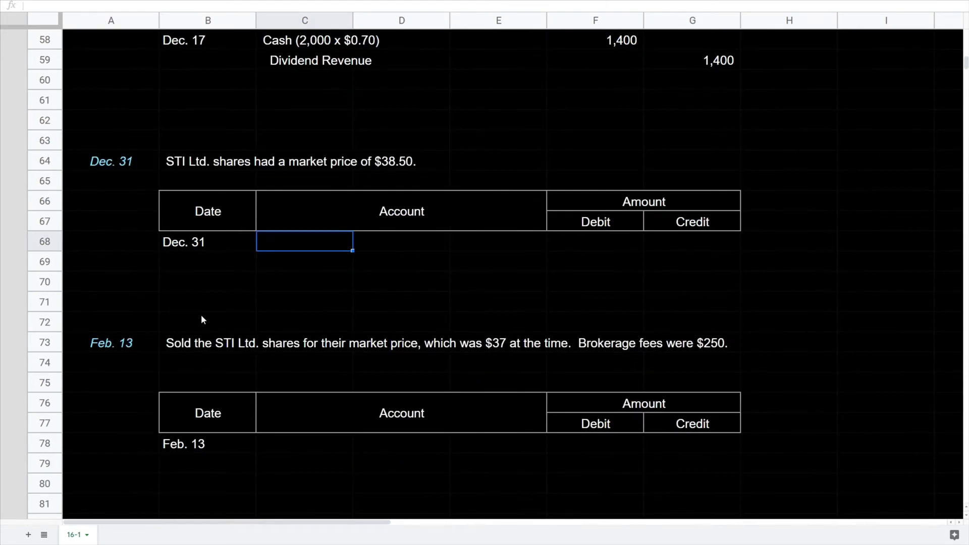
{"action": "scroll", "coordinate": [201, 316], "scroll_direction": "up", "scroll_amount": 1}
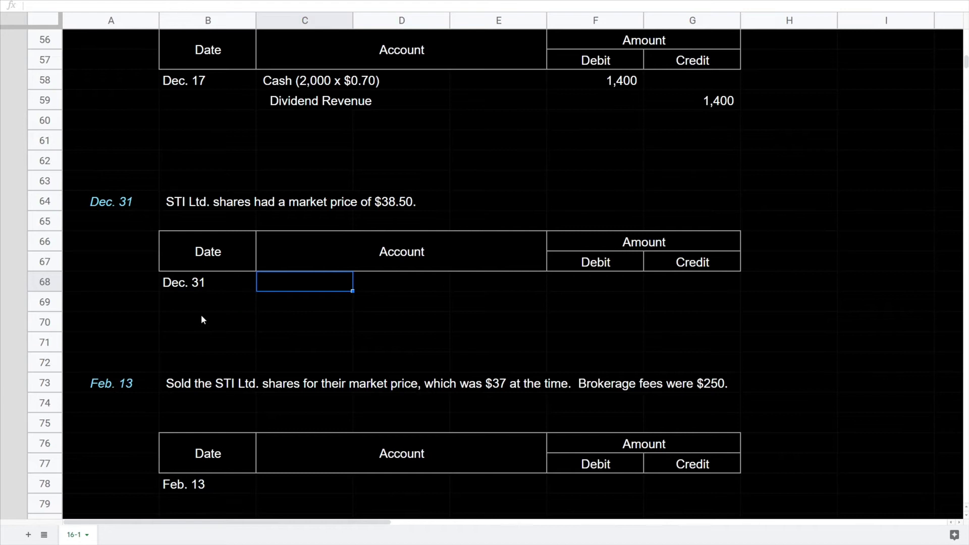
Step: Debit Fair Value Valuation Allowance with =2000*(38.50-35), giving 7,000
{"action": "type", "text": "Fair Value Va"}
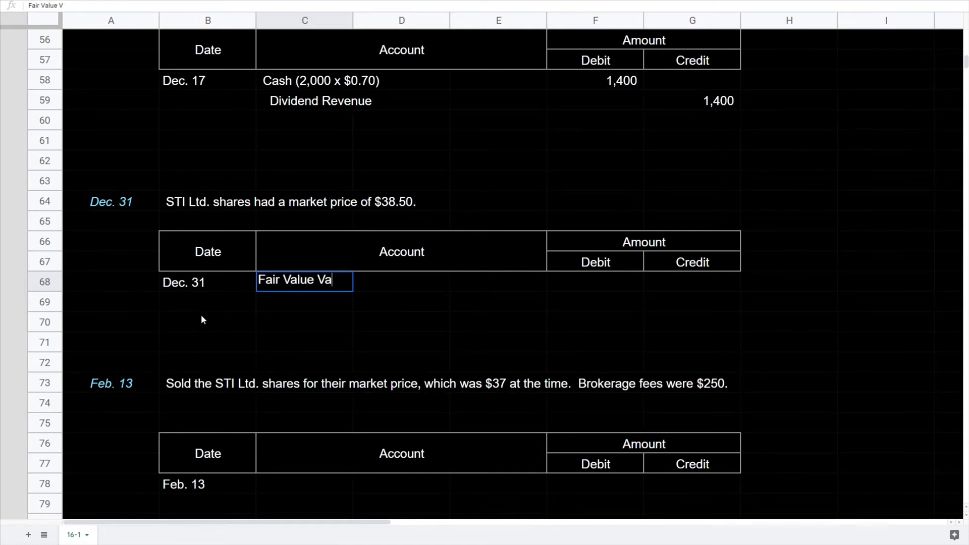
{"action": "type", "text": "luation Allowance"}
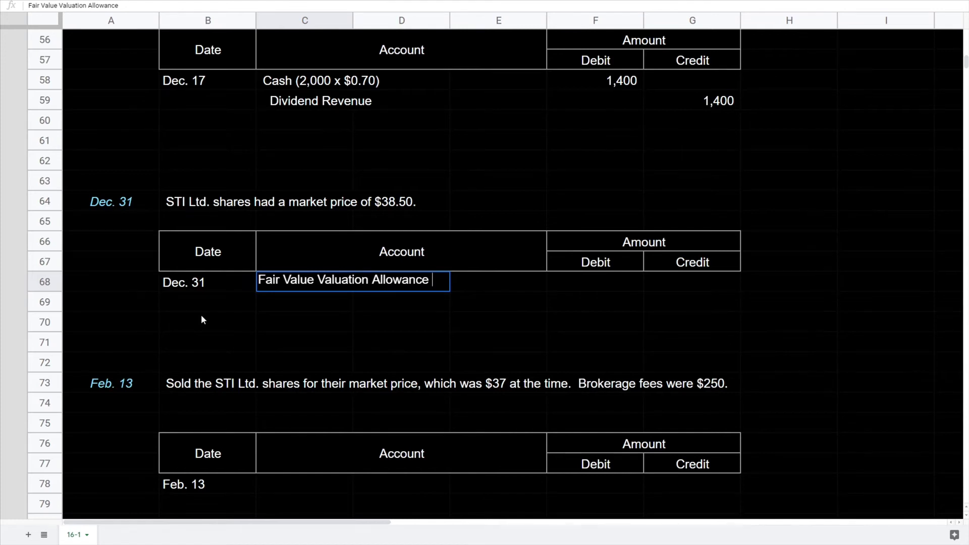
{"action": "key", "text": "Tab"}
{"action": "key", "text": "Tab"}
{"action": "key", "text": "Tab"}
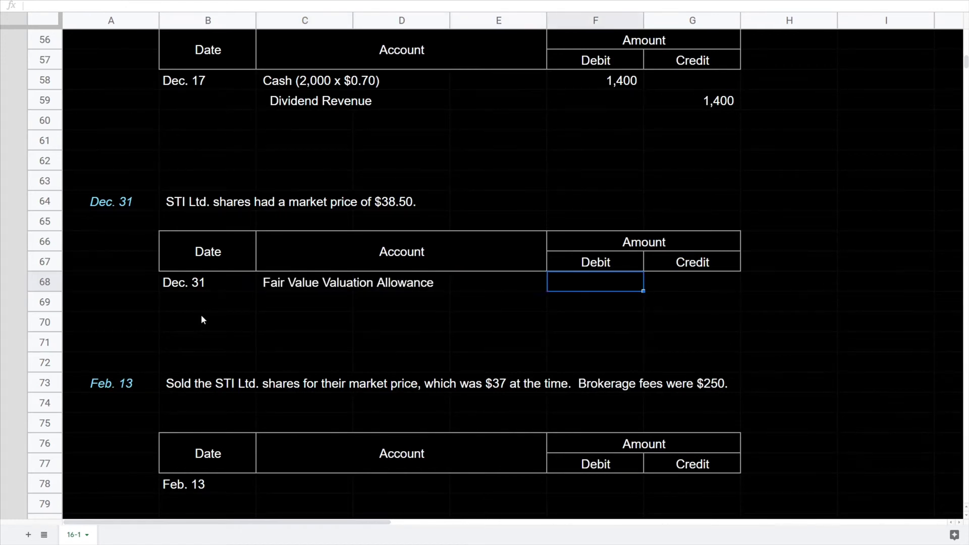
{"action": "type", "text": "="}
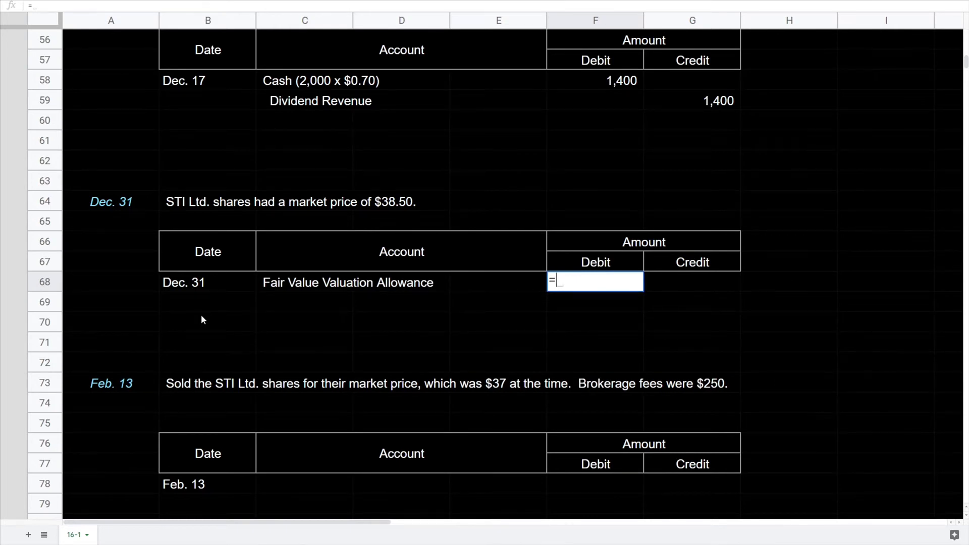
{"action": "type", "text": "2000"}
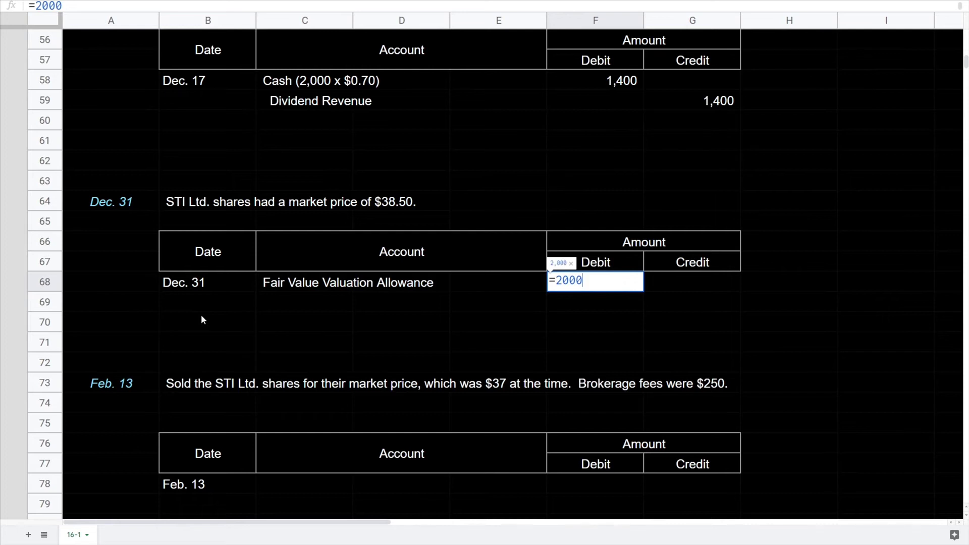
{"action": "type", "text": "*"}
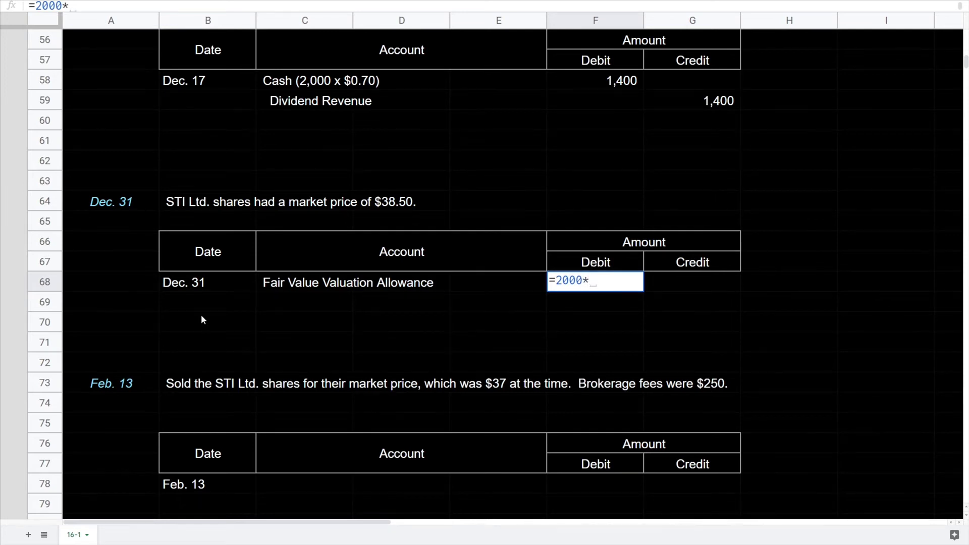
{"action": "type", "text": "(38.50 -"}
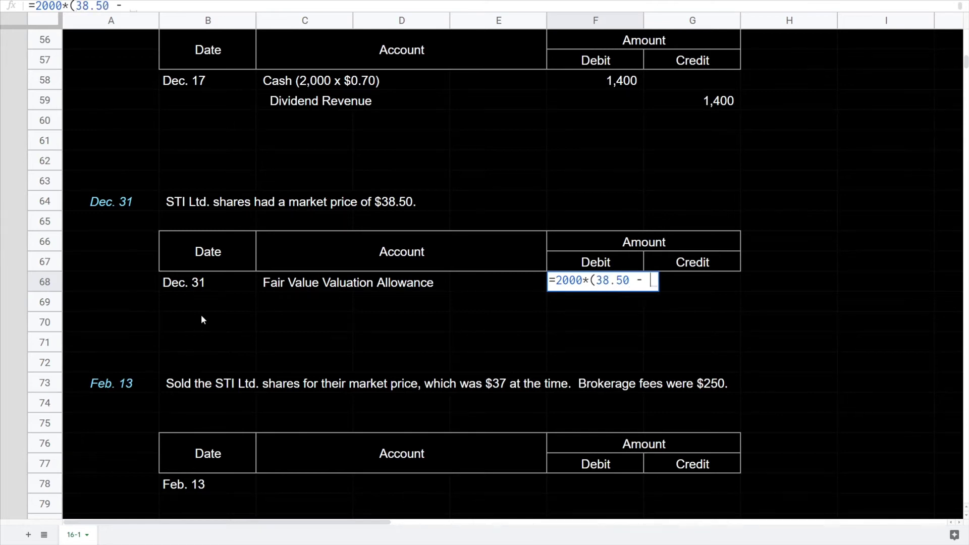
{"action": "key", "text": "BackSpace"}
{"action": "key", "text": "BackSpace"}
{"action": "key", "text": "BackSpace"}
{"action": "type", "text": "-36)"}
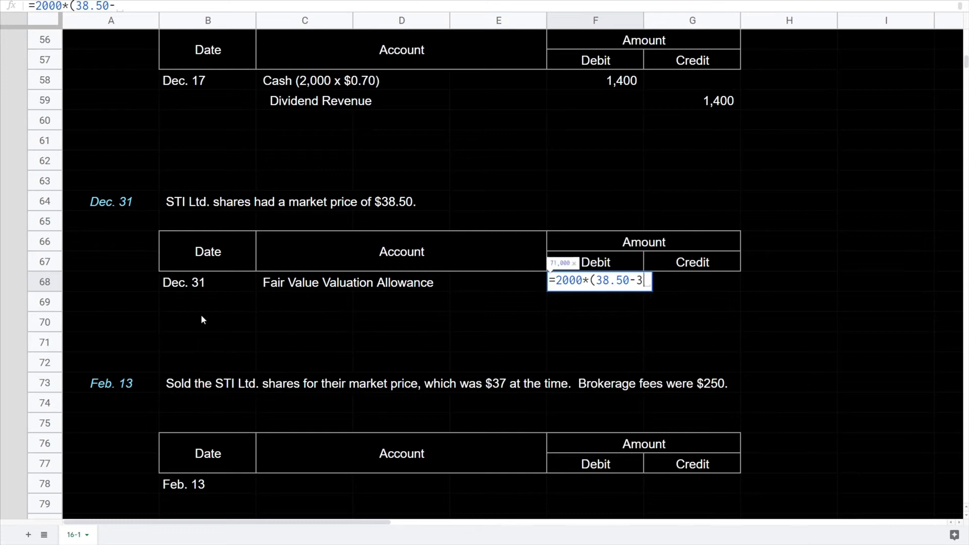
{"action": "key", "text": "BackSpace"}
{"action": "key", "text": "BackSpace"}
{"action": "type", "text": "5)"}
{"action": "key", "text": "Return"}
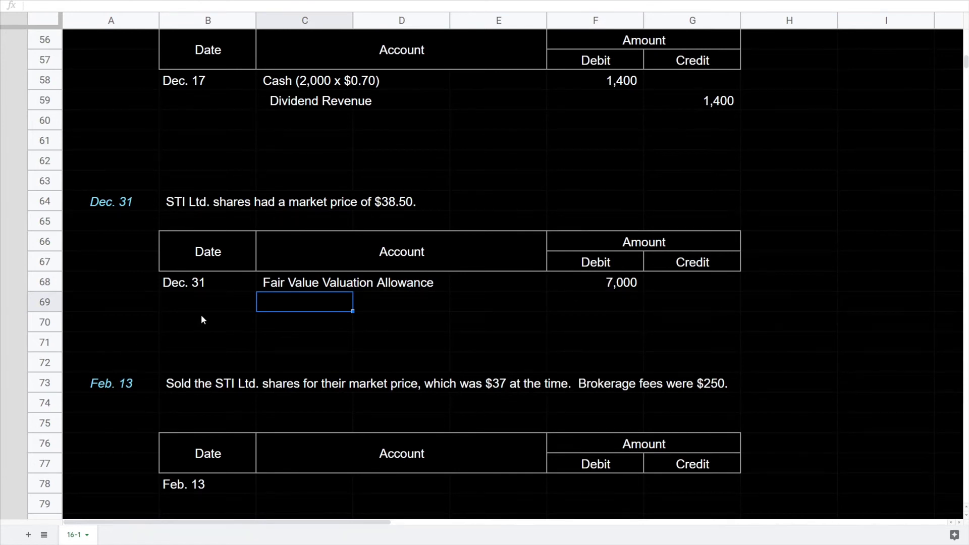
Step: Credit Unrealized gain on short-term investment 7,000 with =F68
{"action": "key", "text": "Return"}
{"action": "type", "text": "Unrealized g"}
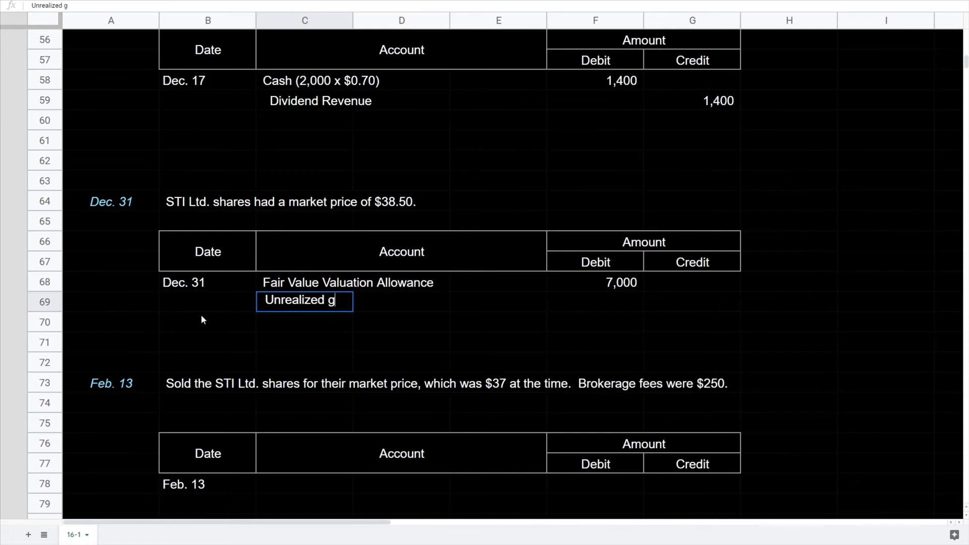
{"action": "type", "text": "ain on "}
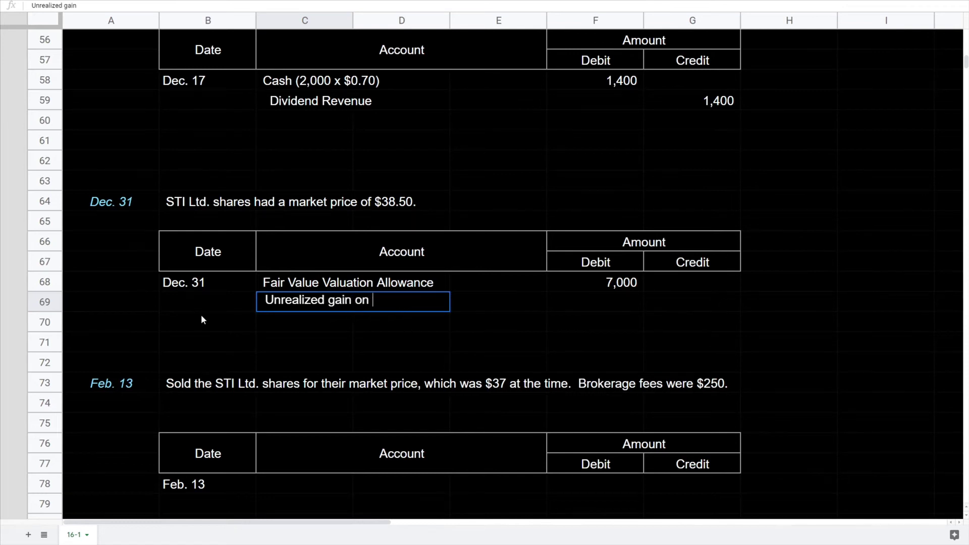
{"action": "type", "text": "short"}
{"action": "key", "text": "BackSpace"}
{"action": "type", "text": "rt-term"}
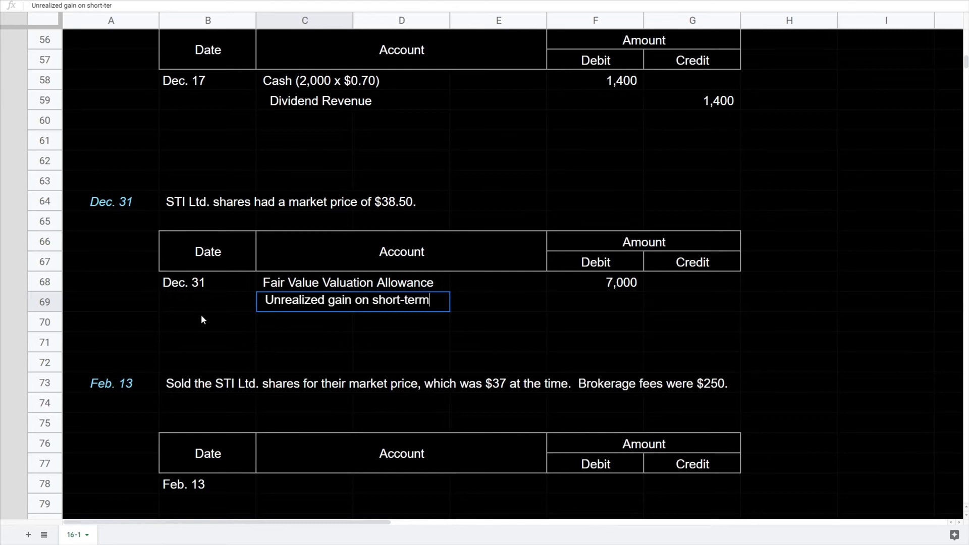
{"action": "type", "text": " investmentj"}
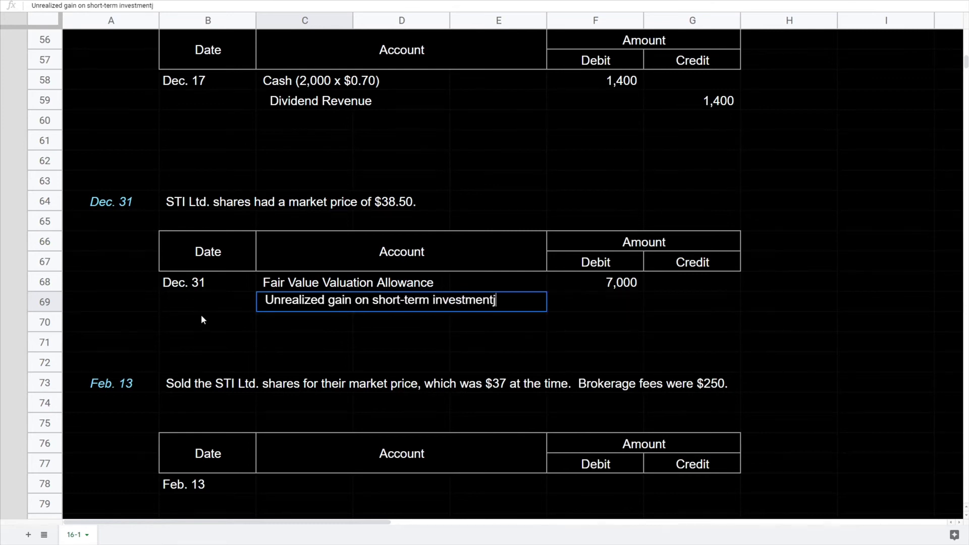
{"action": "key", "text": "Tab"}
{"action": "key", "text": "Tab"}
{"action": "type", "text": "="}
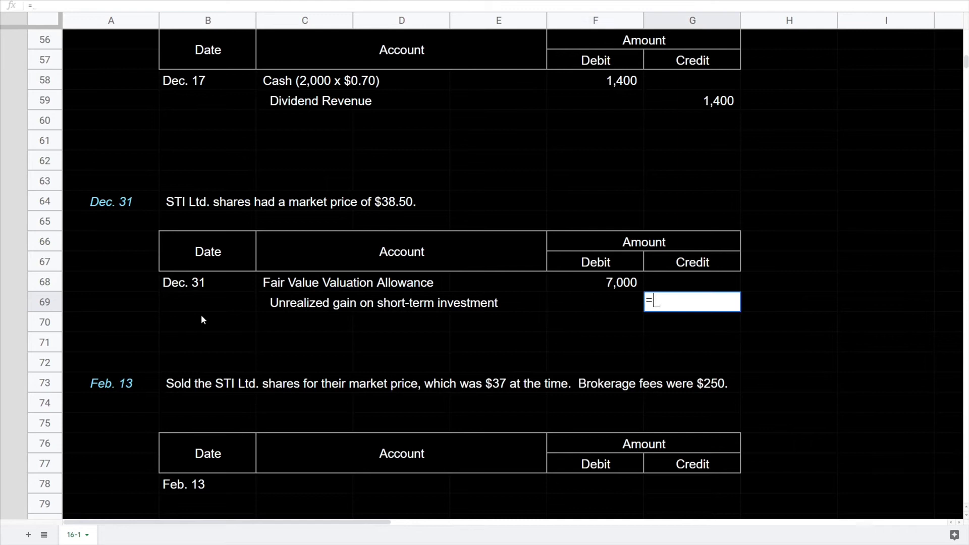
{"action": "key", "text": "Left"}
{"action": "key", "text": "Up"}
{"action": "key", "text": "Return"}
Step: Review the Feb. 13 sale: $37 per share with a $250 brokerage fee
{"action": "scroll", "coordinate": [201, 320], "scroll_direction": "down", "scroll_amount": 2}
{"action": "left_click", "coordinate": [52, 302]}
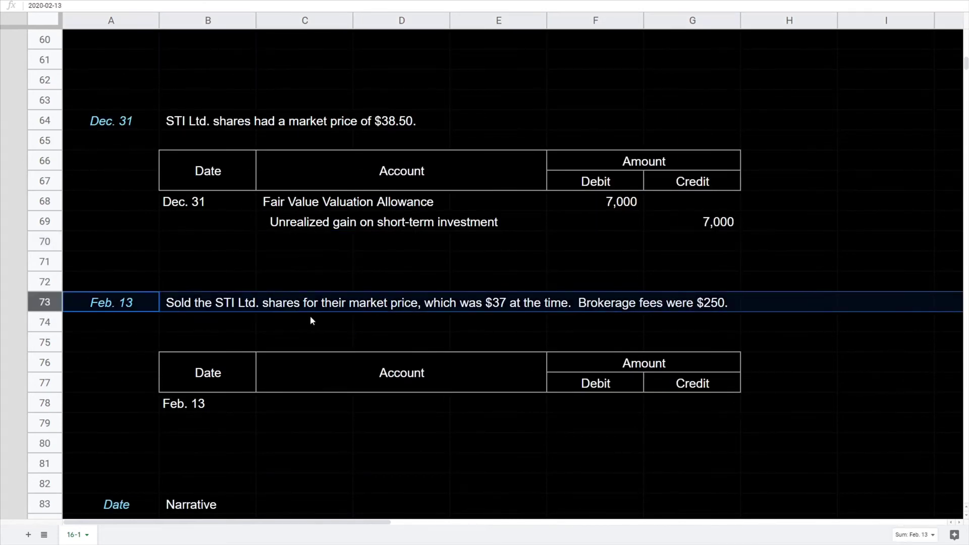
{"action": "left_click", "coordinate": [503, 307]}
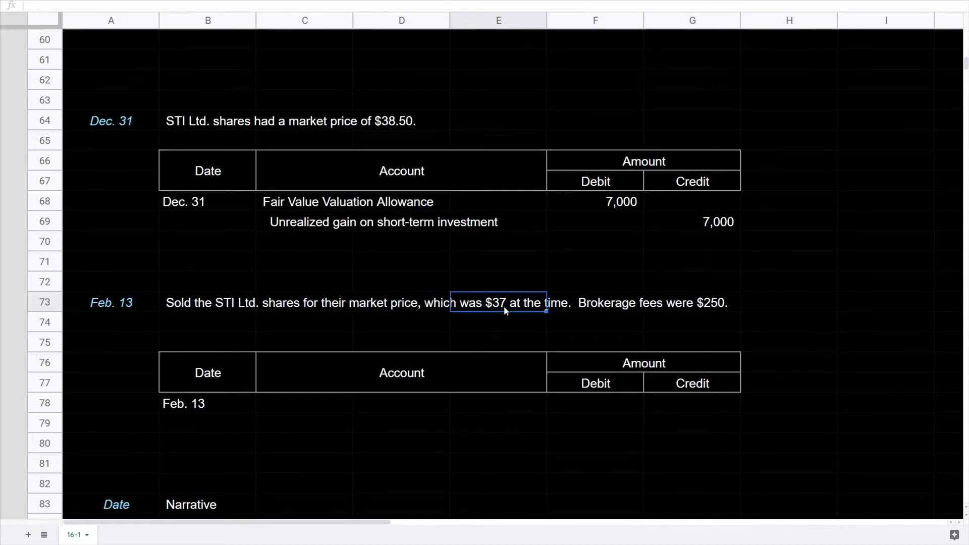
{"action": "left_click_drag", "start_coordinate": [611, 304], "coordinate": [768, 300]}
Step: Debit Cash (2,000 x $37) - $250 for 73,750
{"action": "left_click", "coordinate": [340, 402]}
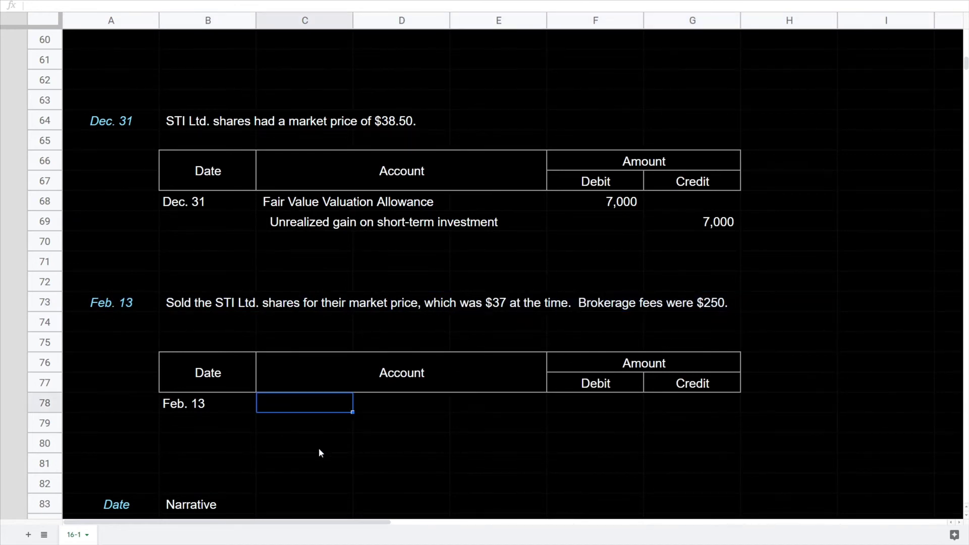
{"action": "type", "text": "Cash (2,000 x "}
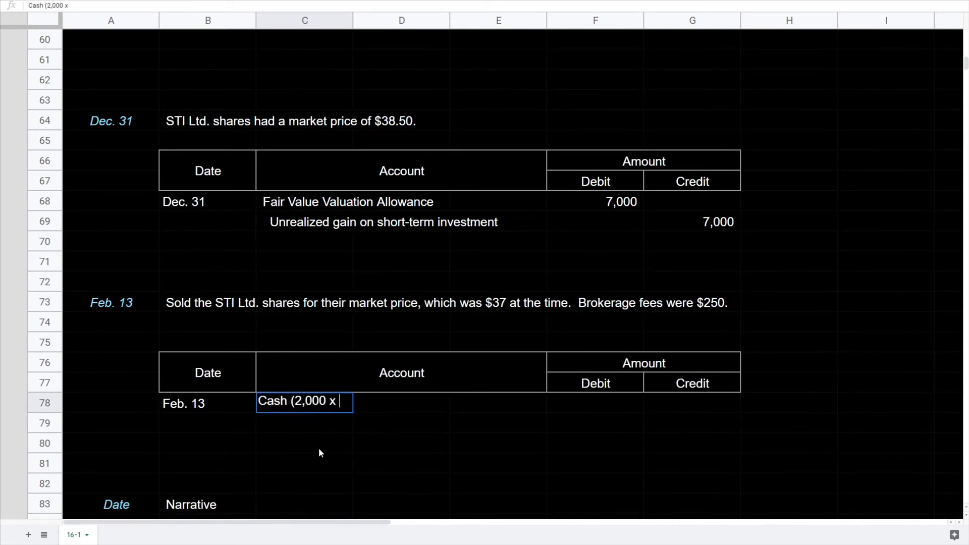
{"action": "type", "text": "$37"}
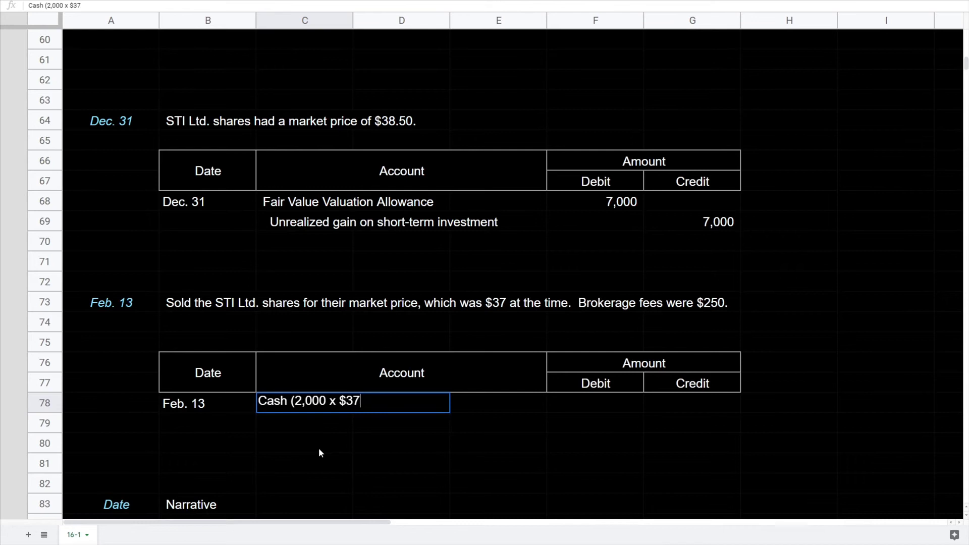
{"action": "type", "text": ") - $250"}
{"action": "key", "text": "Tab"}
{"action": "key", "text": "Tab"}
{"action": "key", "text": "Tab"}
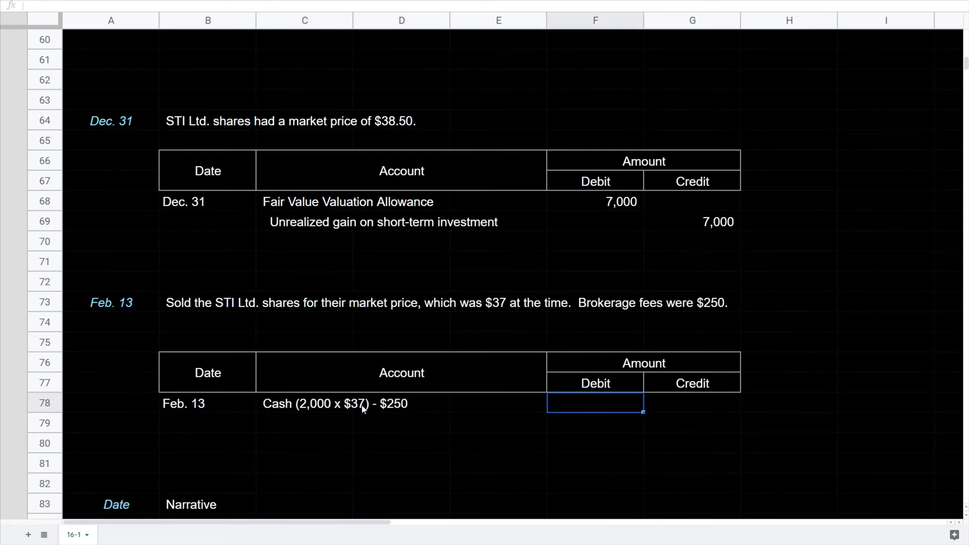
{"action": "type", "text": "="}
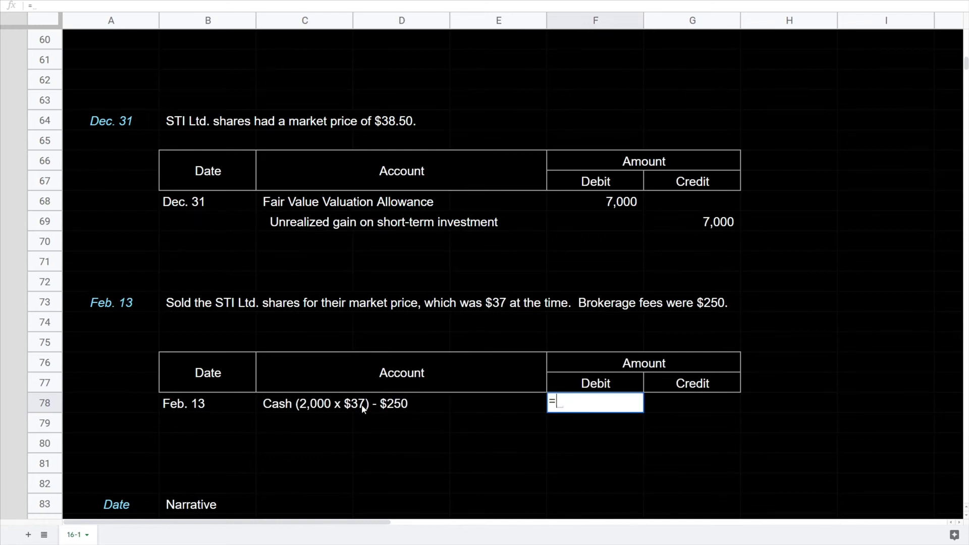
{"action": "type", "text": "(2000x"}
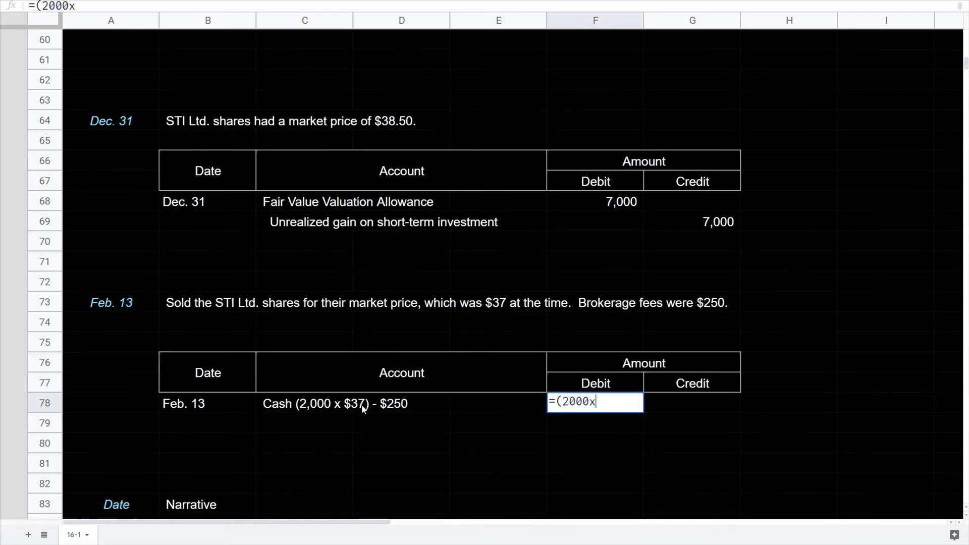
{"action": "type", "text": "37)-250"}
{"action": "key", "text": "Return"}
Step: Add a Brokerage fees 250 debit and begin the Short-term Investments credit line
{"action": "left_click", "coordinate": [323, 427]}
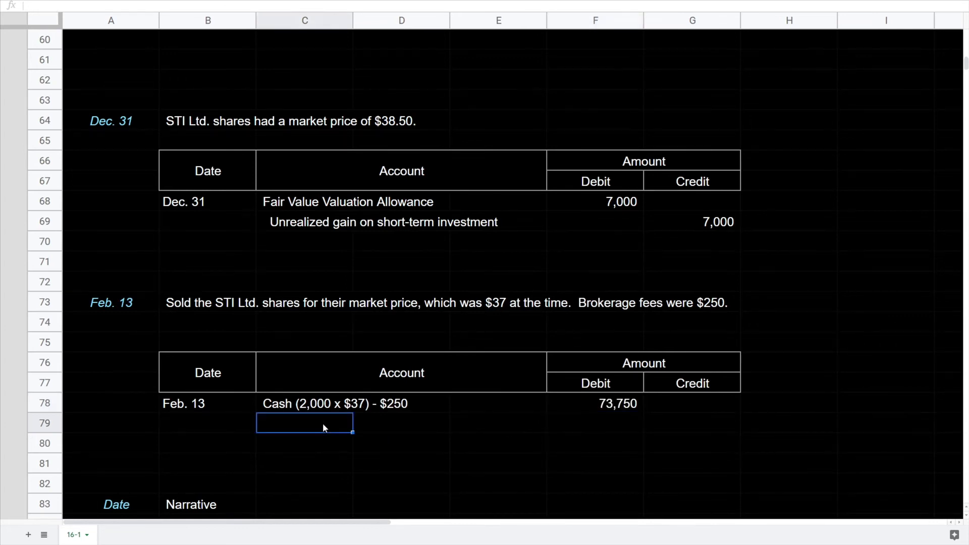
{"action": "type", "text": "Brokerag"}
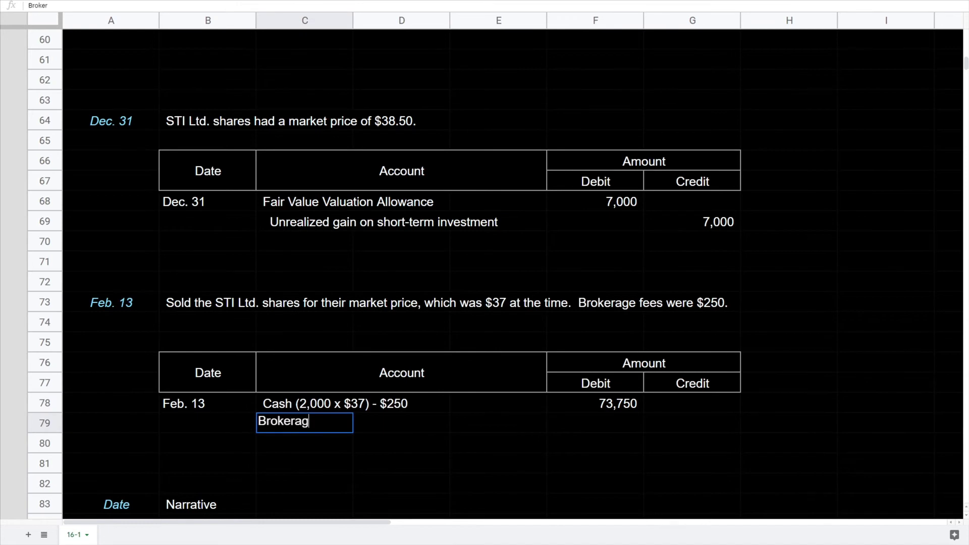
{"action": "type", "text": "e fees"}
{"action": "key", "text": "Tab"}
{"action": "key", "text": "Tab"}
{"action": "key", "text": "Tab"}
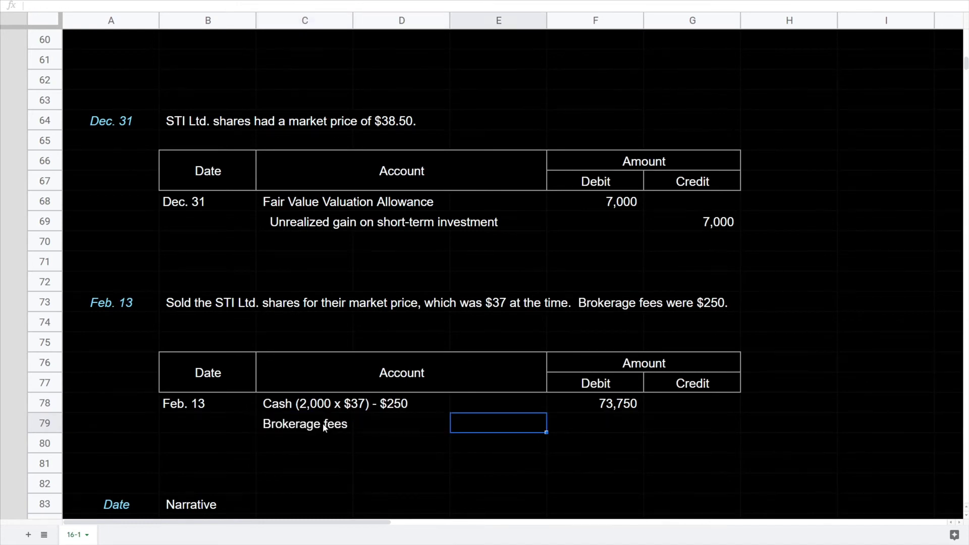
{"action": "type", "text": "250"}
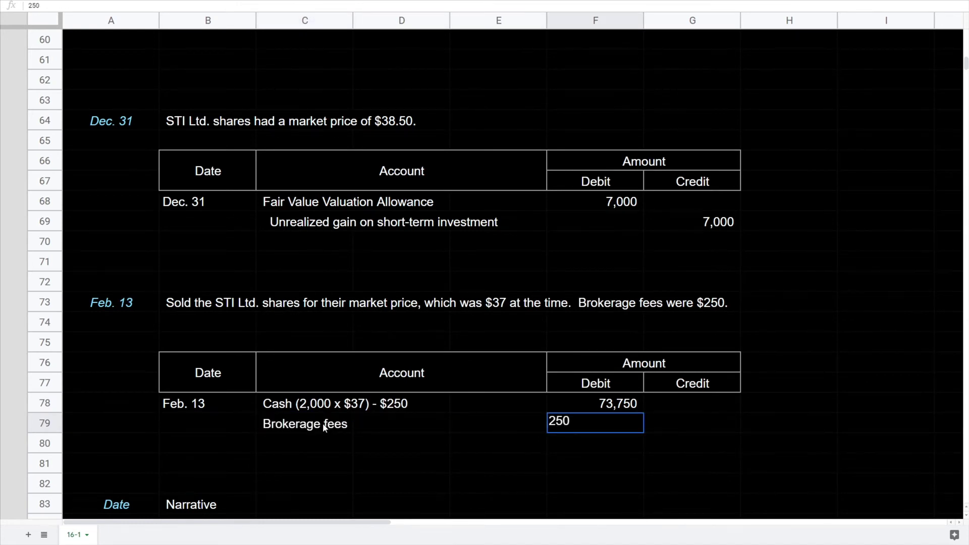
{"action": "key", "text": "Return"}
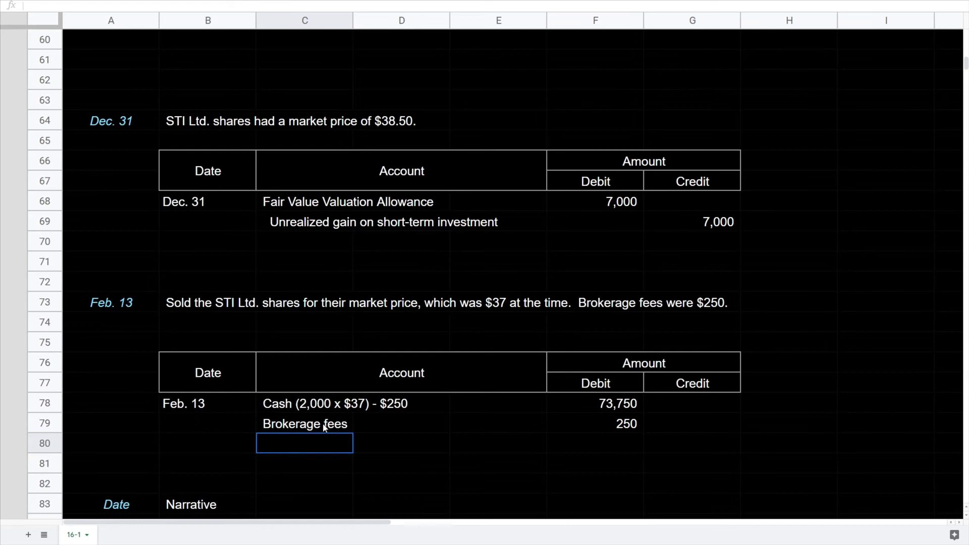
{"action": "type", "text": "Short-term Investments"}
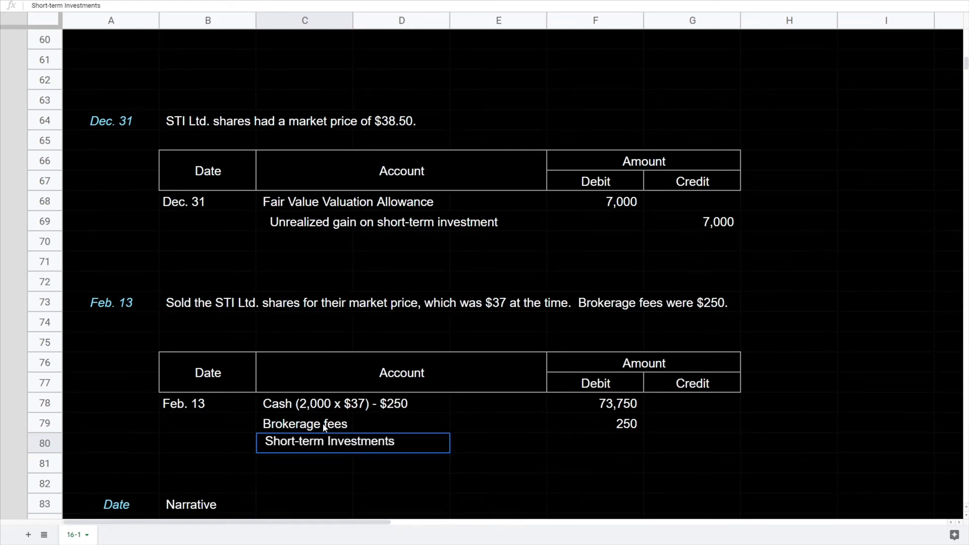
{"action": "key", "text": "Tab"}
{"action": "key", "text": "Tab"}
{"action": "key", "text": "Tab"}
{"action": "key", "text": "Tab"}
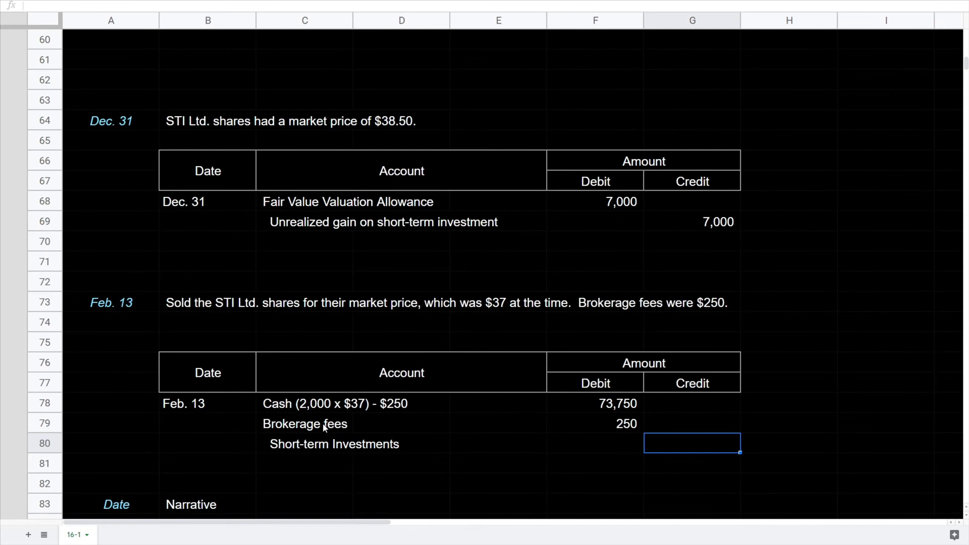
{"action": "type", "text": "="}
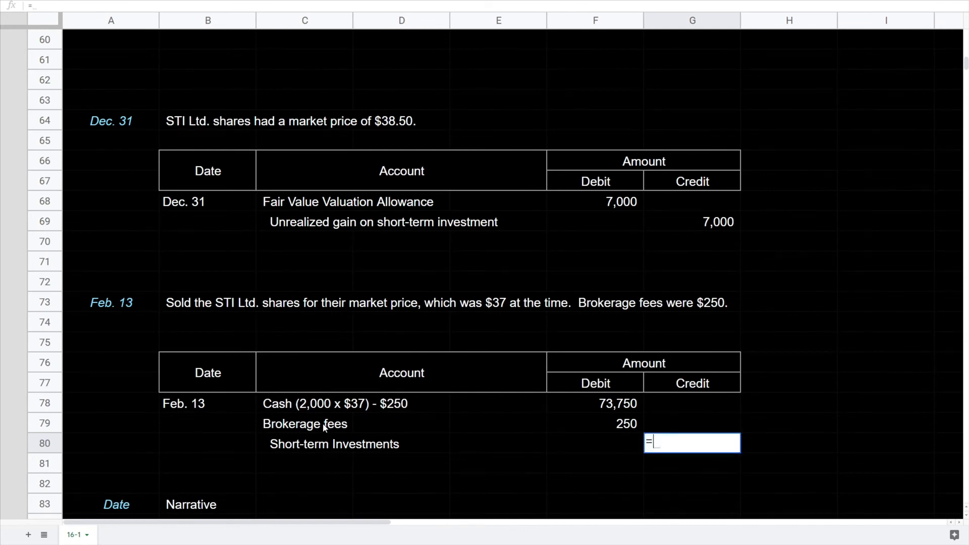
{"action": "scroll", "coordinate": [629, 188], "scroll_direction": "up", "scroll_amount": 3}
Step: Complete the Short-term Investments credit as 70,000 by linking to F49
{"action": "scroll", "coordinate": [629, 188], "scroll_direction": "up", "scroll_amount": 5}
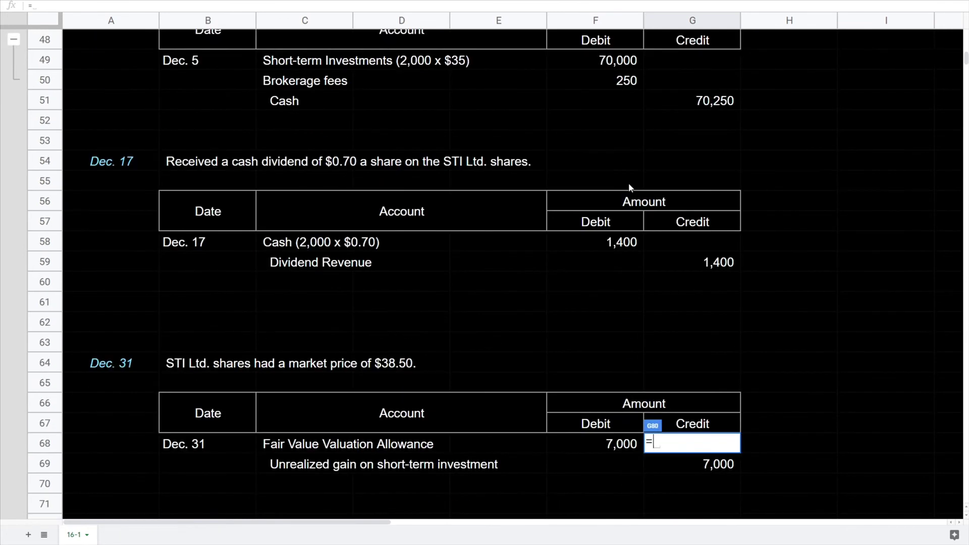
{"action": "left_click", "coordinate": [630, 152]}
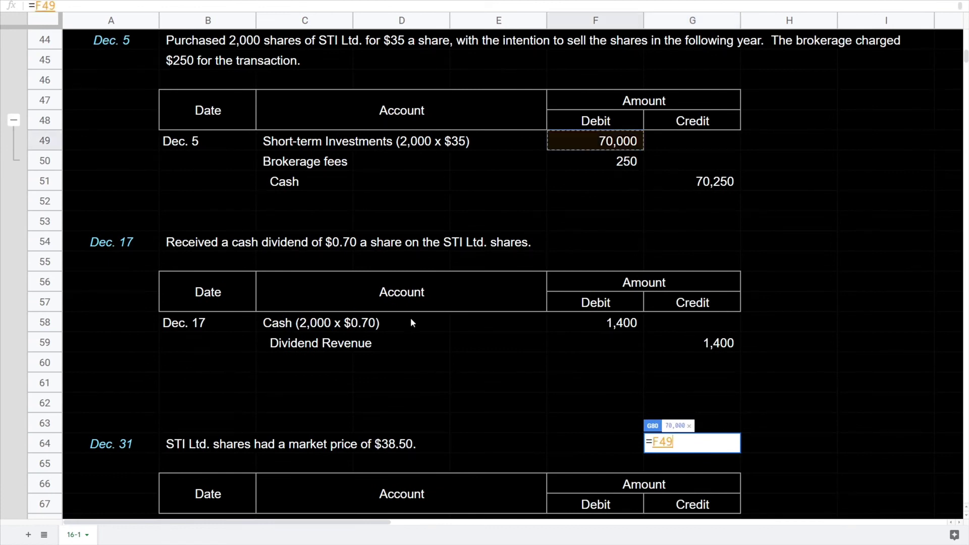
{"action": "key", "text": "Return"}
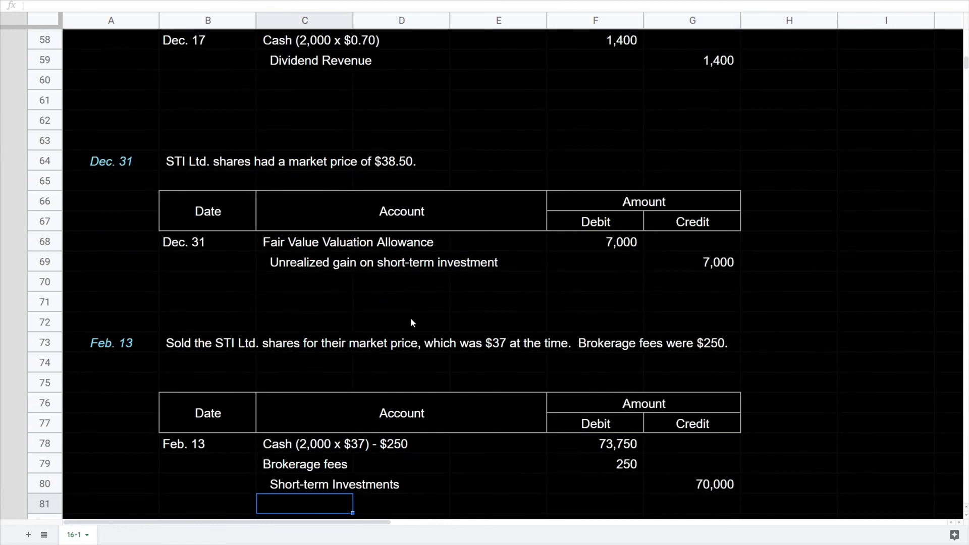
Step: Credit Fair Value Valuation Allowance 7,000 on the next line, linked to F68
{"action": "scroll", "coordinate": [441, 313], "scroll_direction": "down", "scroll_amount": 1}
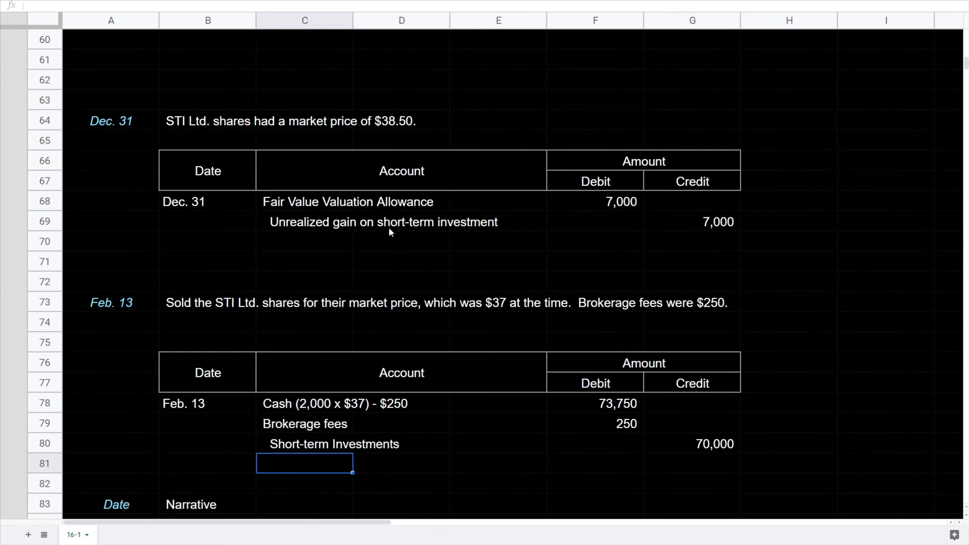
{"action": "left_click", "coordinate": [50, 202]}
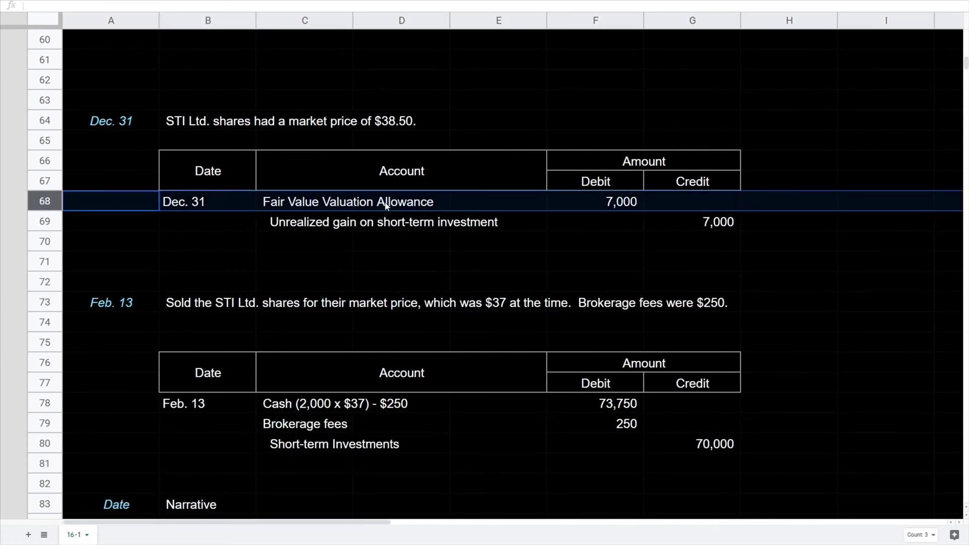
{"action": "left_click", "coordinate": [318, 452]}
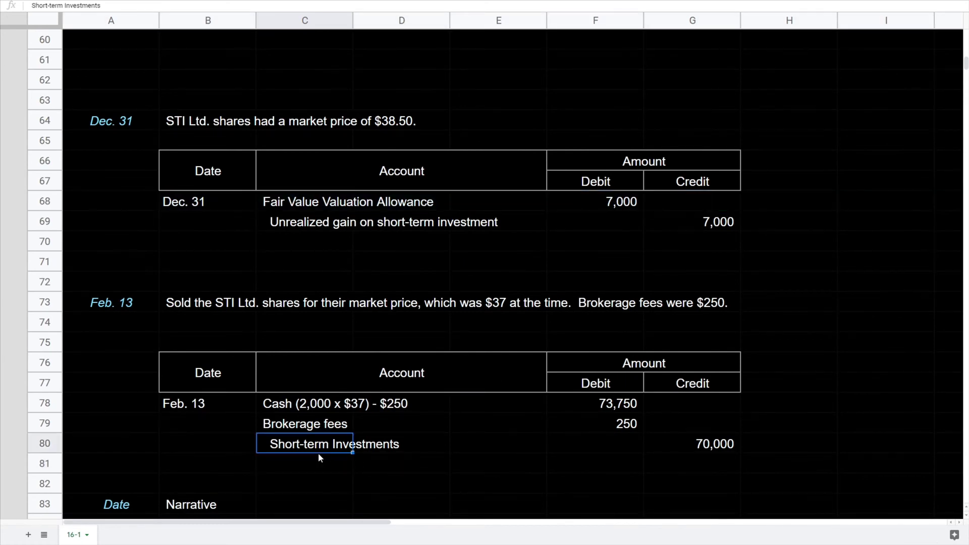
{"action": "key", "text": "Down"}
{"action": "type", "text": "Fa"}
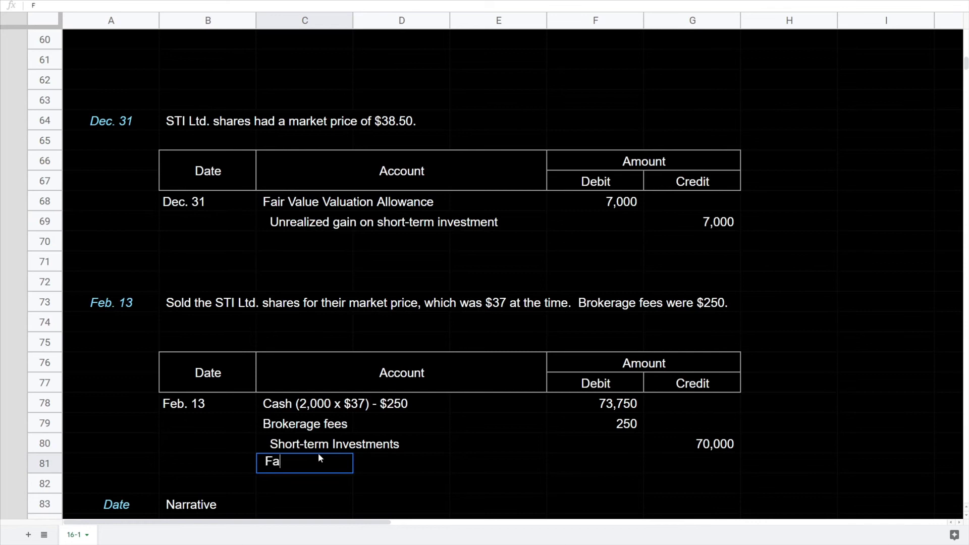
{"action": "type", "text": "ir Value Valuatio"}
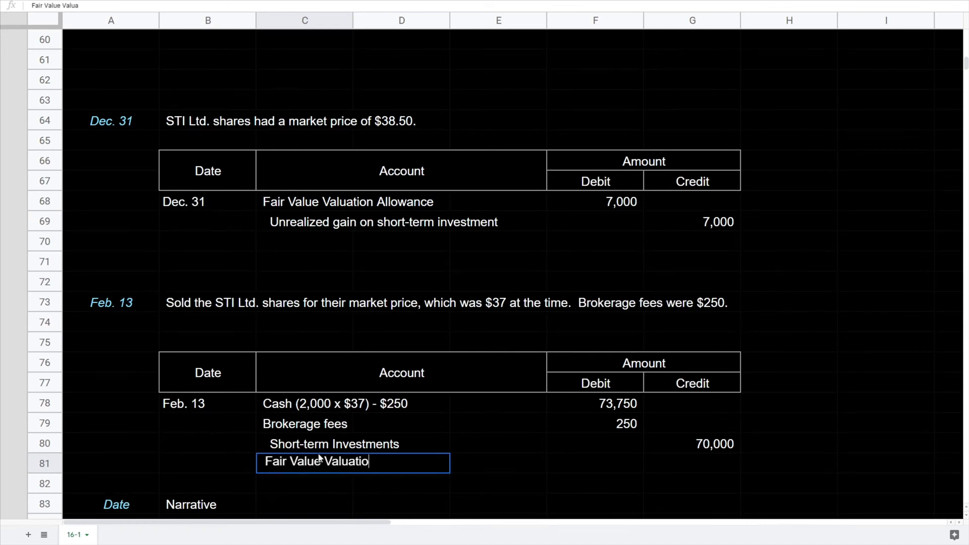
{"action": "type", "text": "n Allowance"}
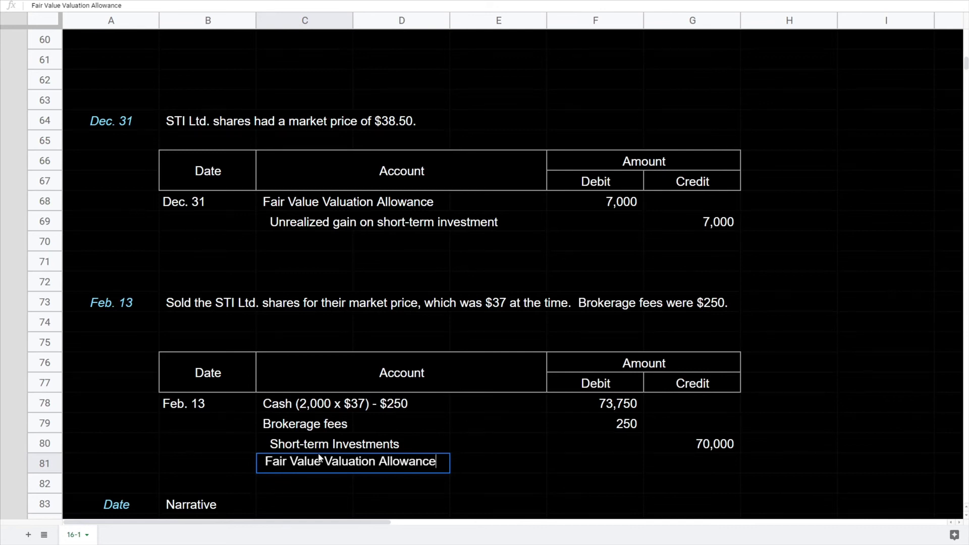
{"action": "key", "text": "Tab"}
{"action": "key", "text": "Tab"}
{"action": "key", "text": "Tab"}
{"action": "key", "text": "Tab"}
{"action": "type", "text": "="}
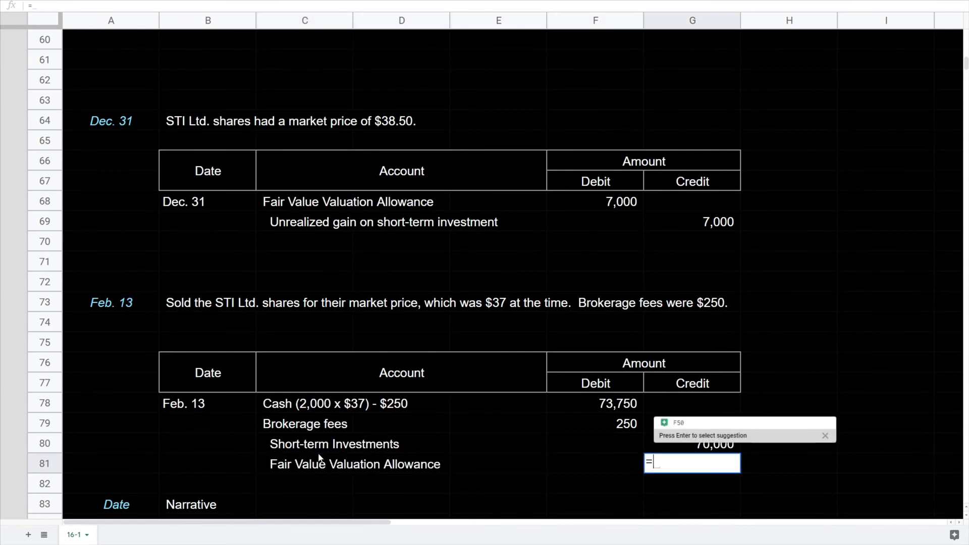
{"action": "left_click", "coordinate": [604, 205]}
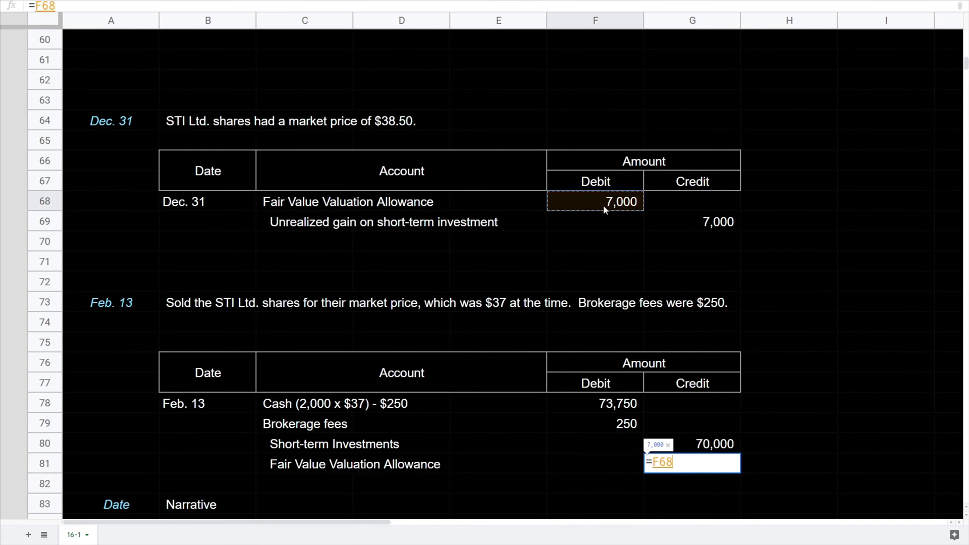
{"action": "key", "text": "Return"}
{"action": "key", "text": "Up"}
{"action": "key", "text": "Right"}
Step: Insert a 'Loss on sale of short-term investment' line above Short-term Investments and compare debit/credit totals
{"action": "left_click", "coordinate": [47, 447]}
{"action": "right_click", "coordinate": [46, 444]}
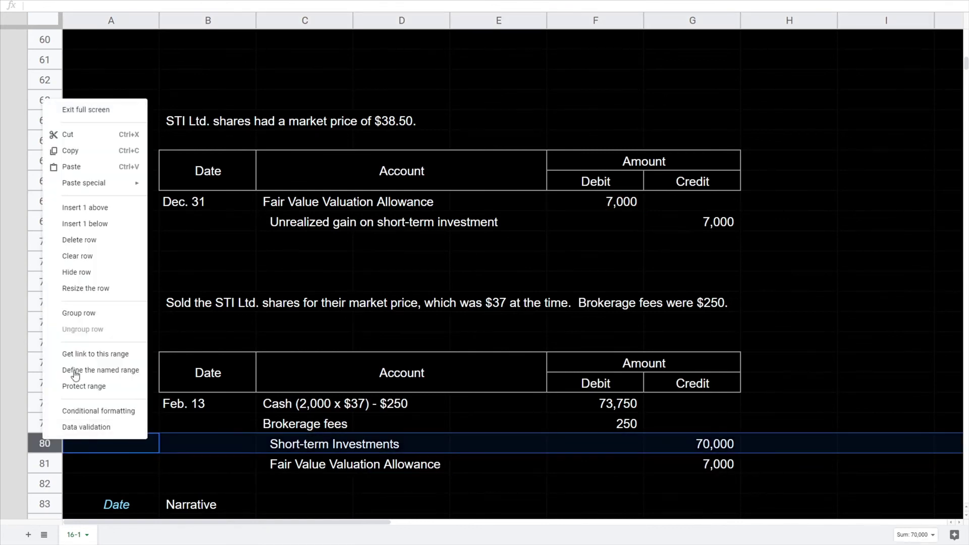
{"action": "left_click", "coordinate": [96, 208]}
{"action": "left_click", "coordinate": [285, 447]}
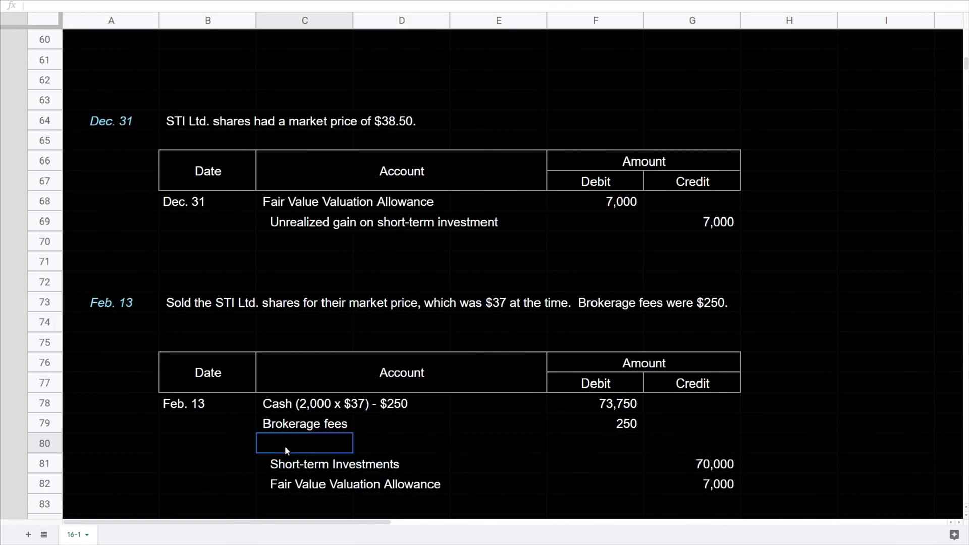
{"action": "type", "text": "Loss on sale of "}
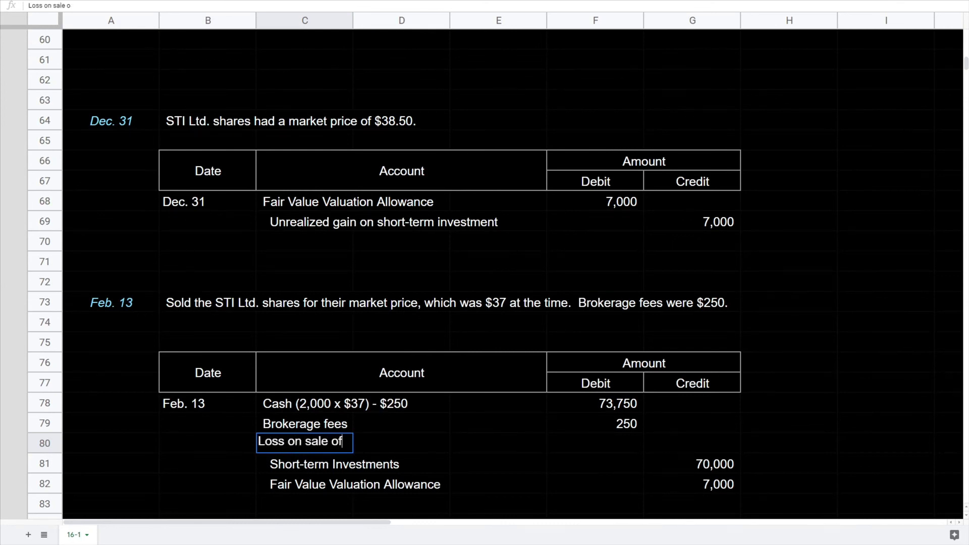
{"action": "type", "text": "short-t"}
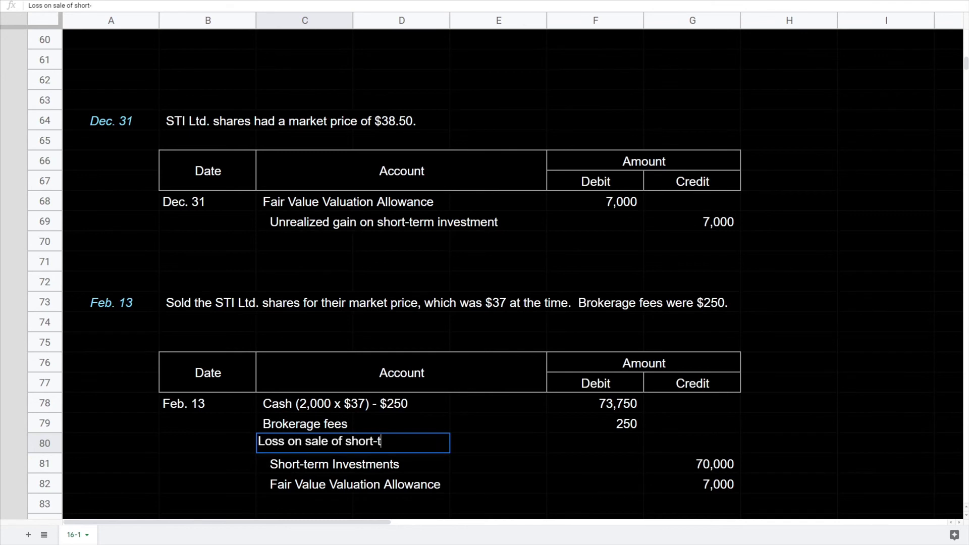
{"action": "type", "text": "erm investment"}
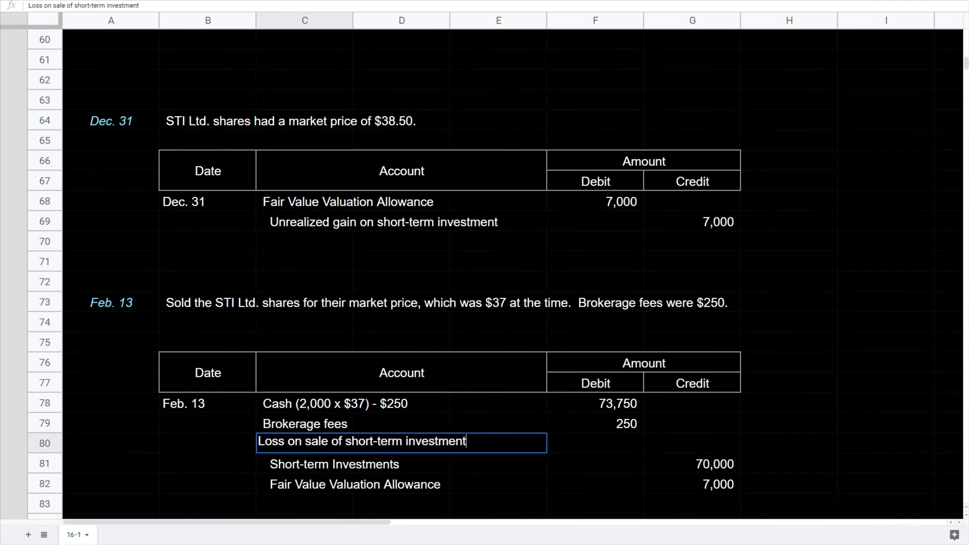
{"action": "key", "text": "Tab"}
{"action": "left_click", "coordinate": [669, 466]}
{"action": "key", "text": "shift+Down"}
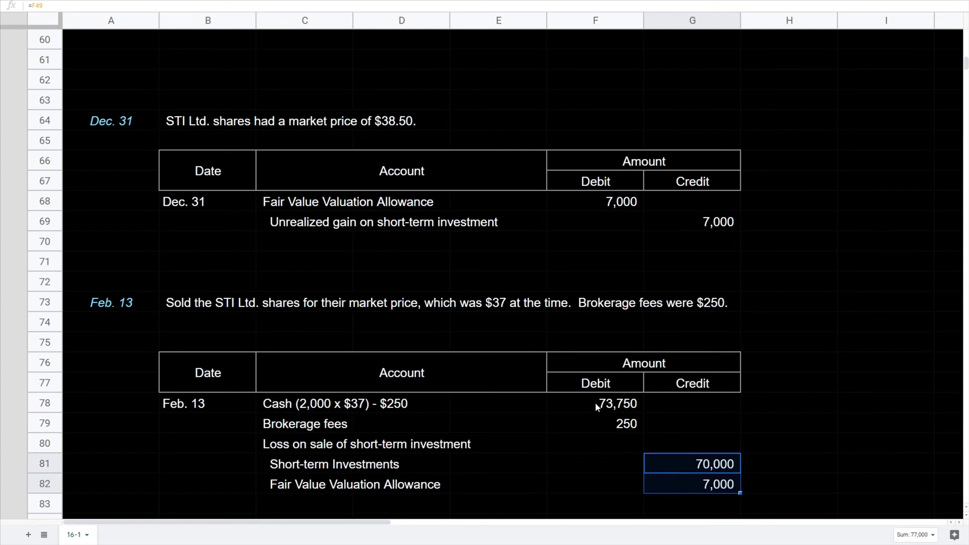
{"action": "left_click_drag", "start_coordinate": [595, 402], "coordinate": [597, 417]}
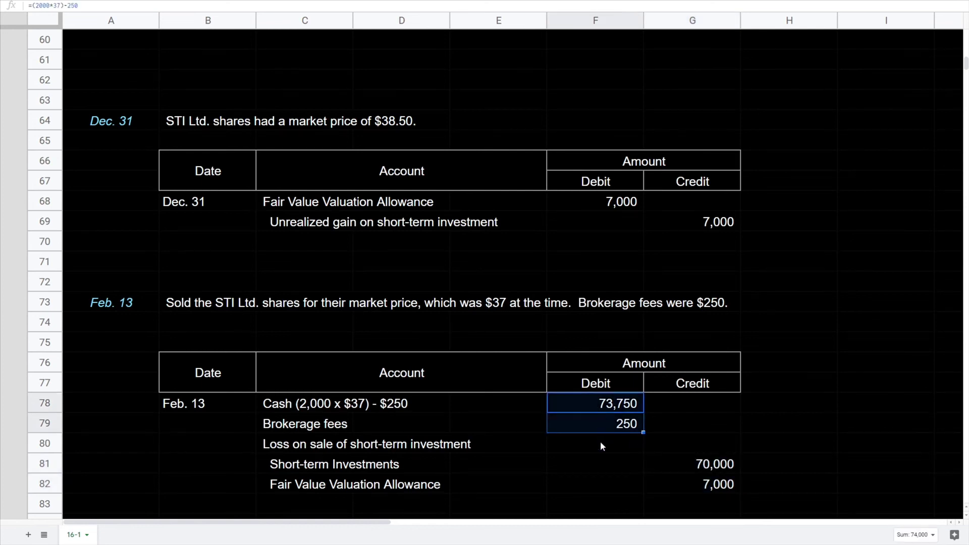
Step: Start the loss debit formula =G81+G82-F78- in F80
{"action": "left_click", "coordinate": [600, 441]}
{"action": "type", "text": "="}
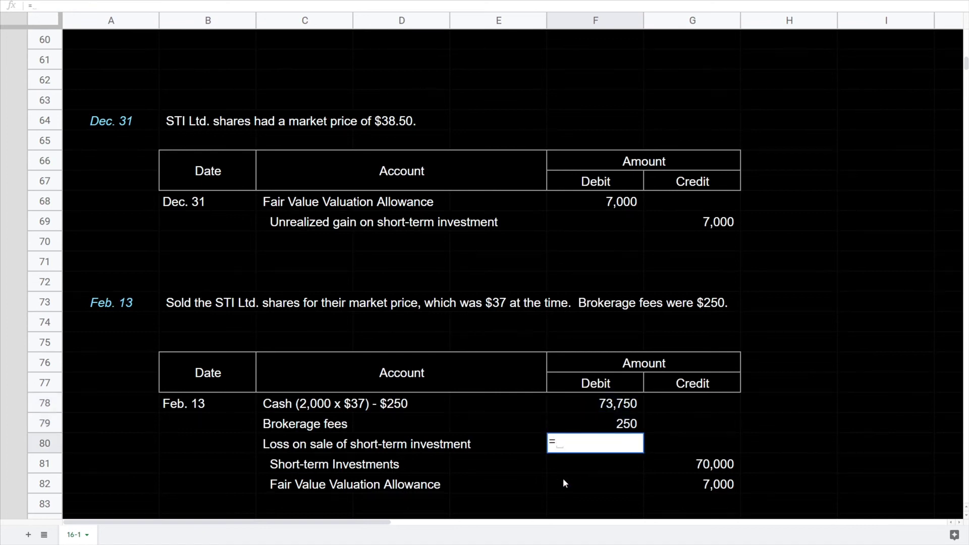
{"action": "key", "text": "Right"}
{"action": "key", "text": "Down"}
{"action": "type", "text": "+"}
{"action": "key", "text": "Down"}
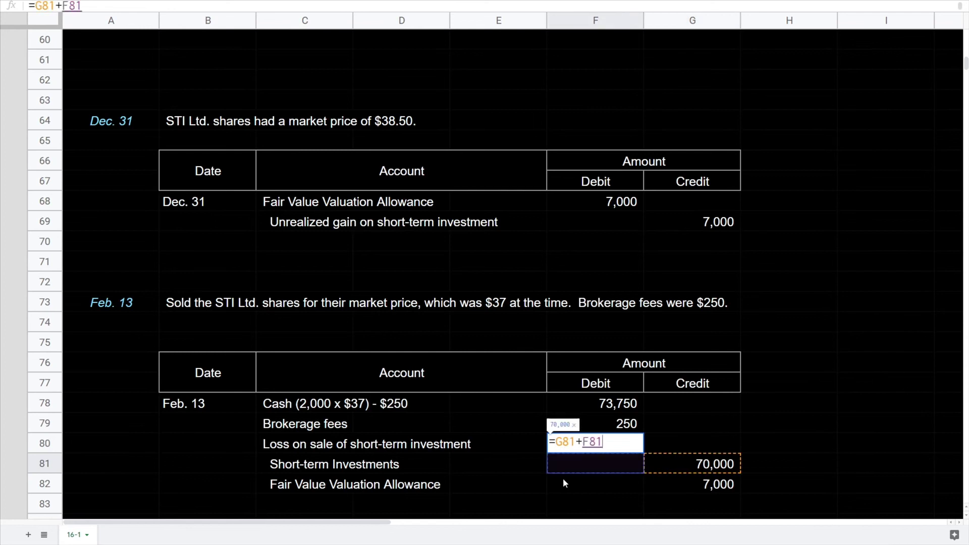
{"action": "key", "text": "Down"}
{"action": "key", "text": "Right"}
{"action": "type", "text": "-"}
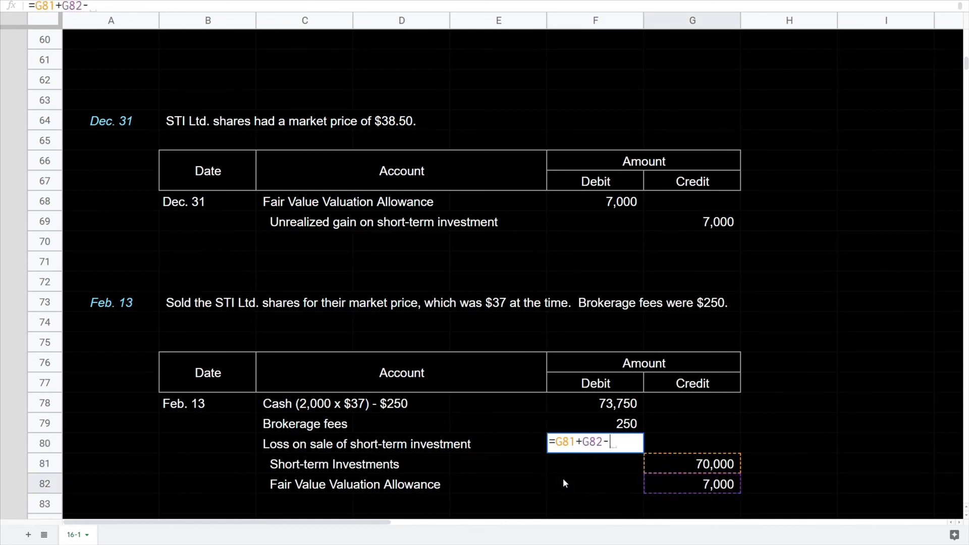
{"action": "key", "text": "Up"}
{"action": "key", "text": "Up"}
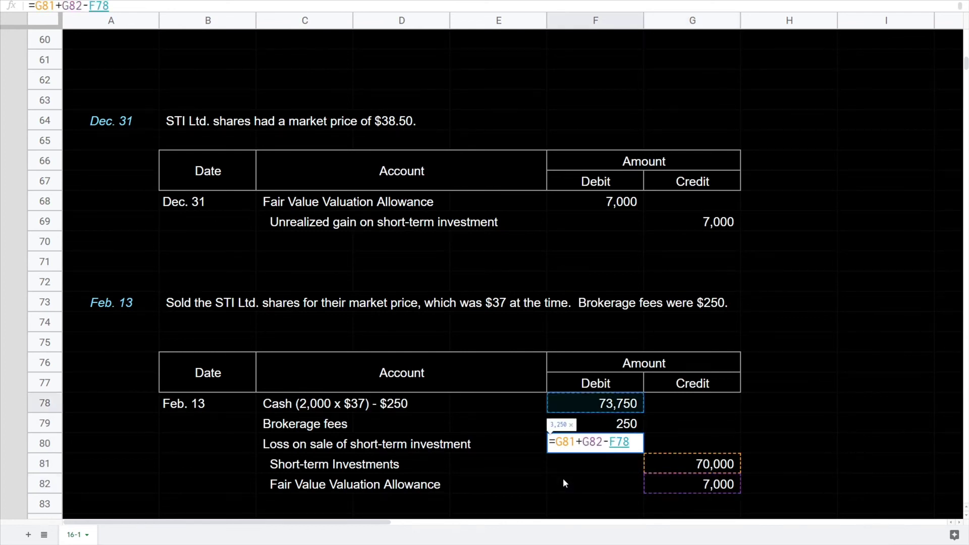
{"action": "type", "text": "-"}
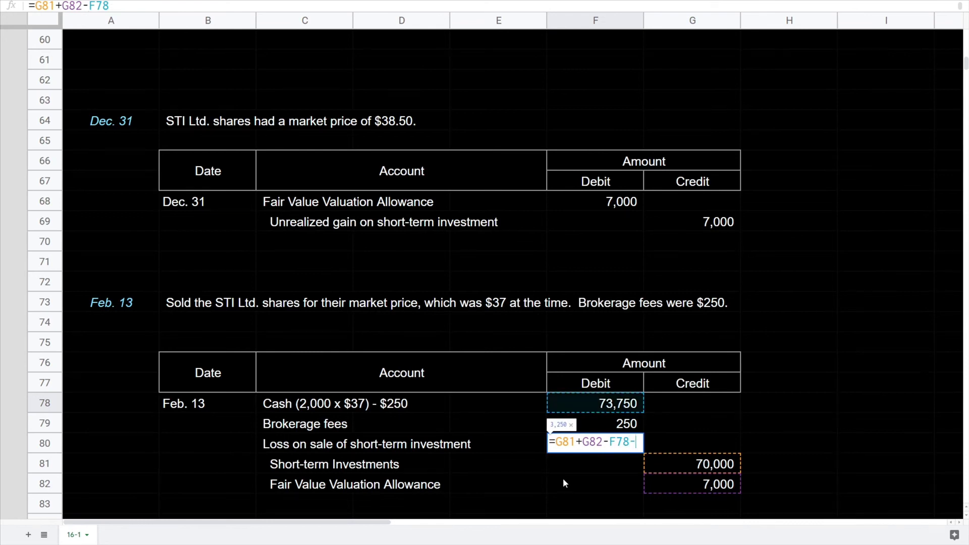